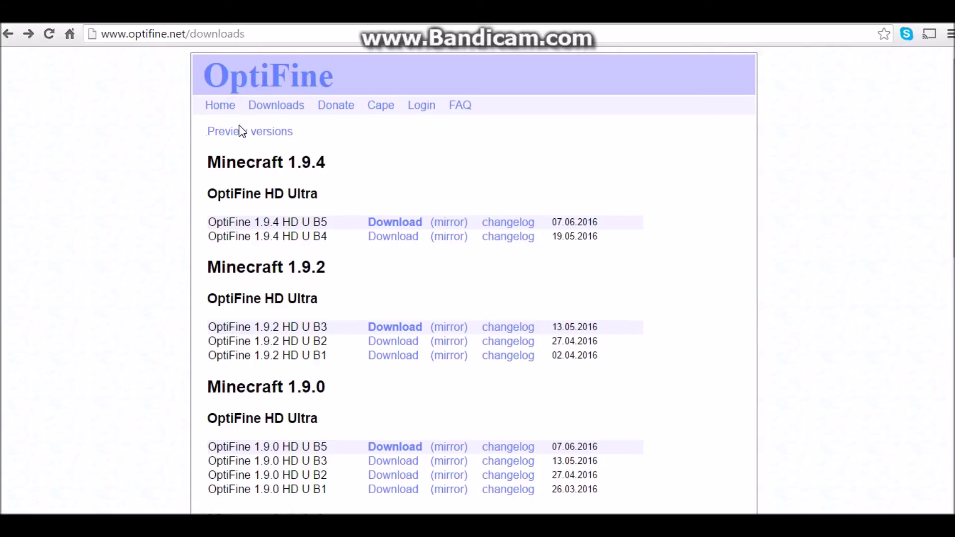
# Step: Download the OptiFine 1.10.0 HD U A0 preview through its mirror link and keep the jar file
pyautogui.click(250, 132)
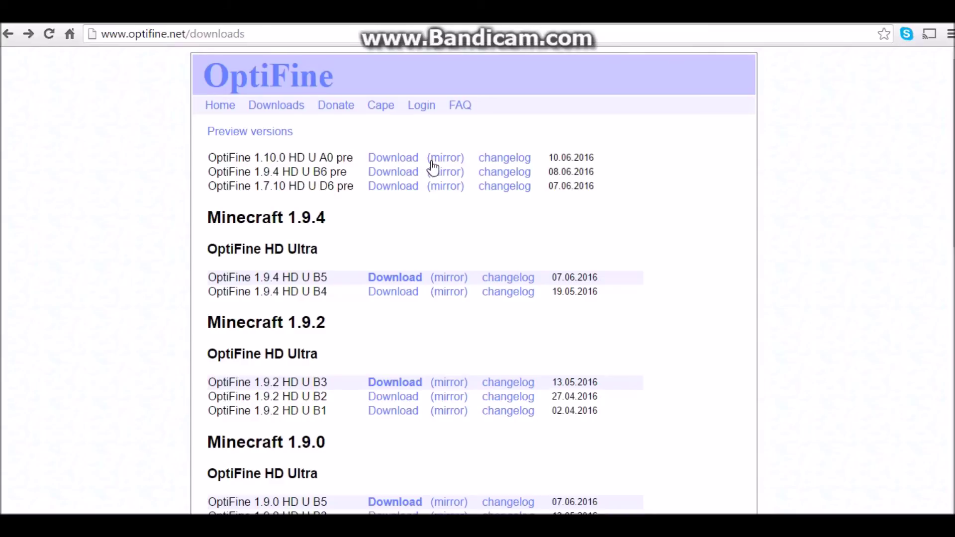
pyautogui.click(456, 159)
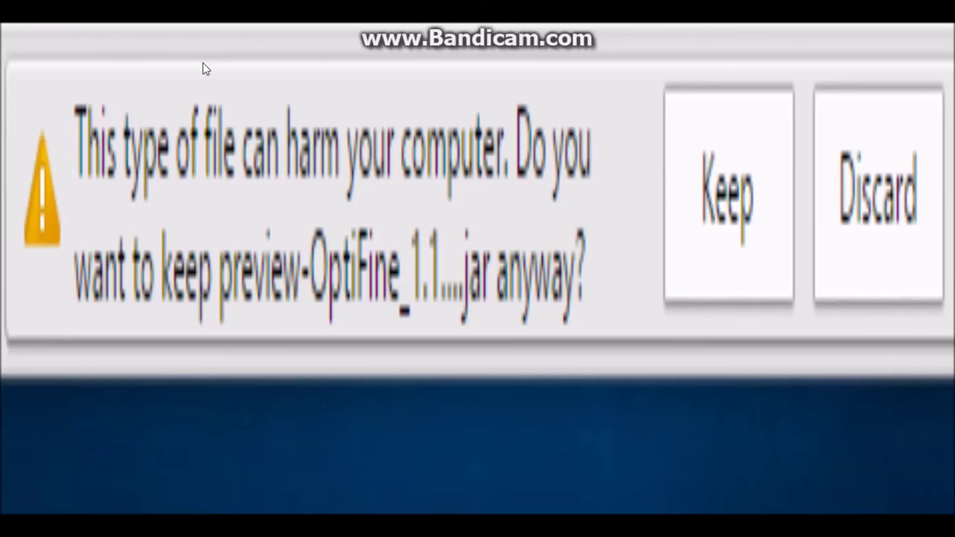
pyautogui.press('Return')
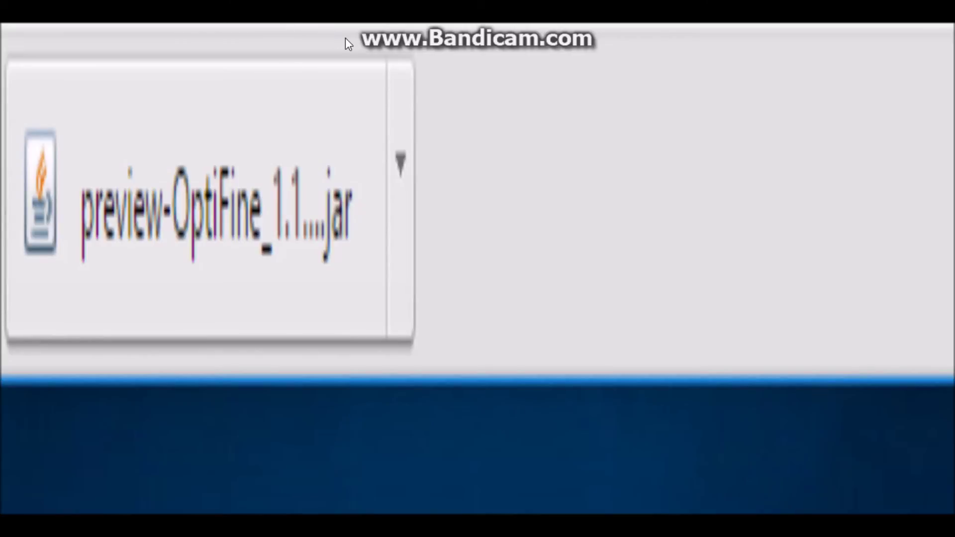
# Step: Place a copy of the downloaded OptiFine 1.10.0 preview jar on the desktop
pyautogui.moveTo(343, 45); pyautogui.dragTo(159, 44)
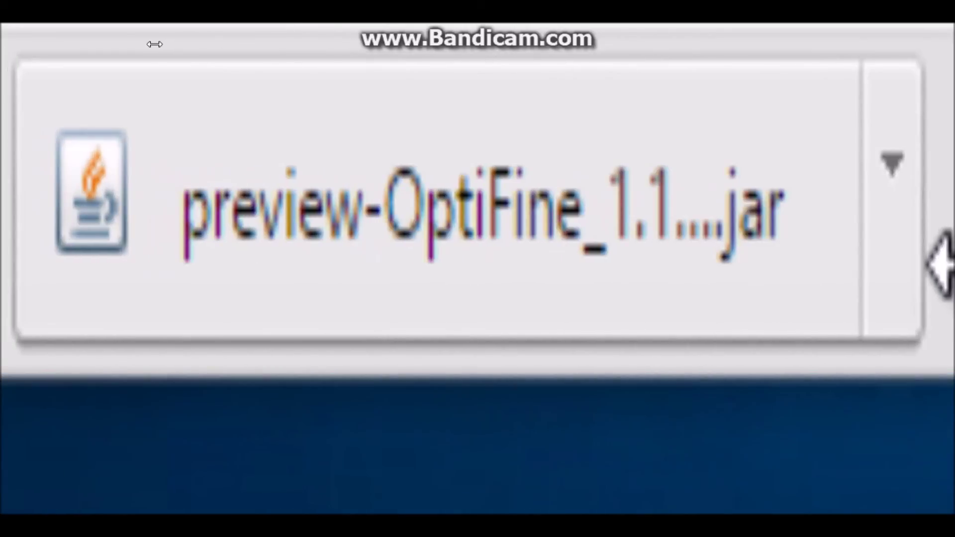
pyautogui.moveTo(155, 45); pyautogui.dragTo(270, 41)
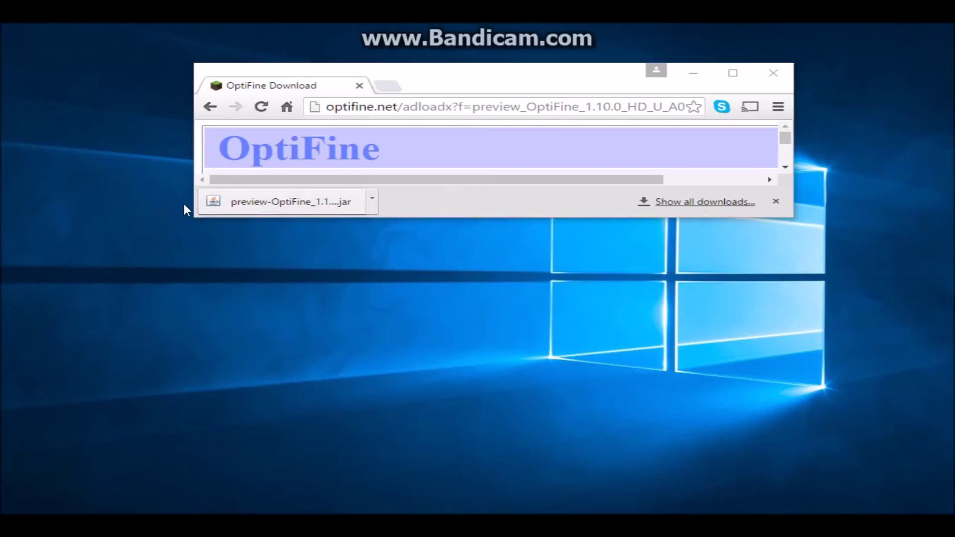
pyautogui.moveTo(247, 207); pyautogui.dragTo(104, 162)
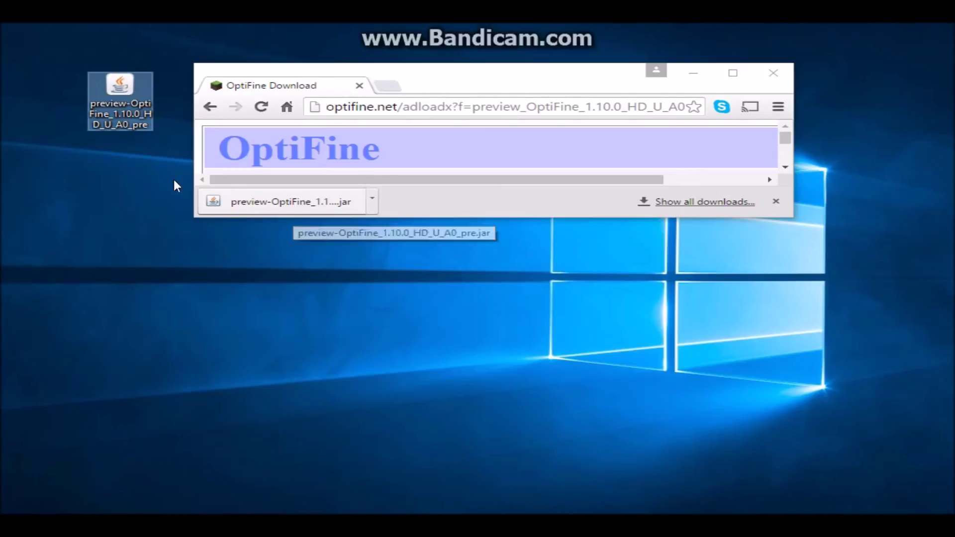
pyautogui.moveTo(295, 201); pyautogui.dragTo(78, 97)
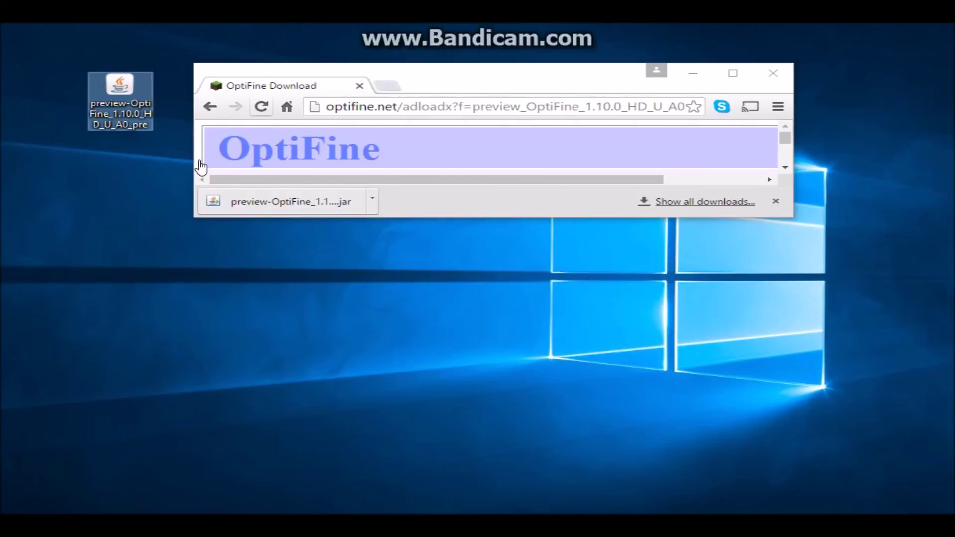
# Step: Open the Downloads folder by replacing the Run command's entry with "downloads"
pyautogui.press('super+r')
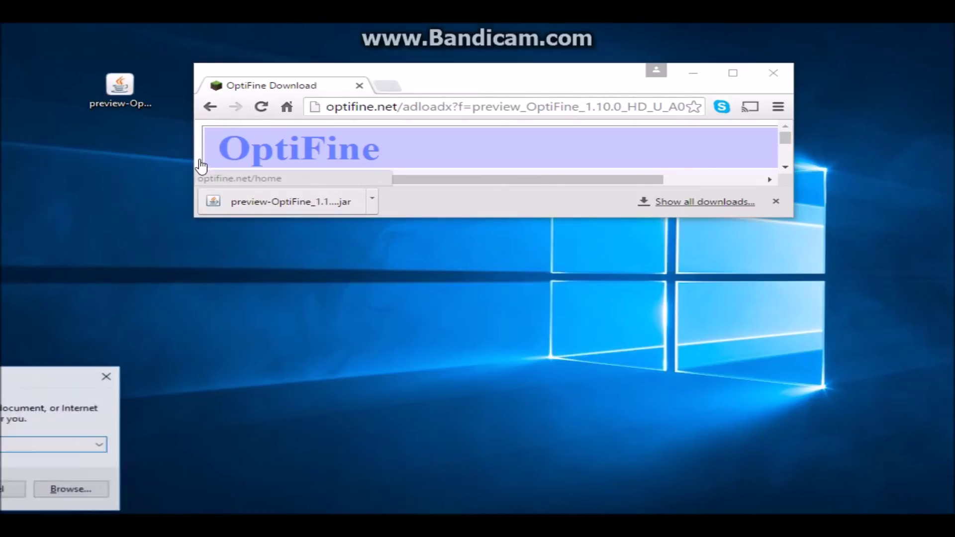
pyautogui.moveTo(58, 374); pyautogui.dragTo(367, 275)
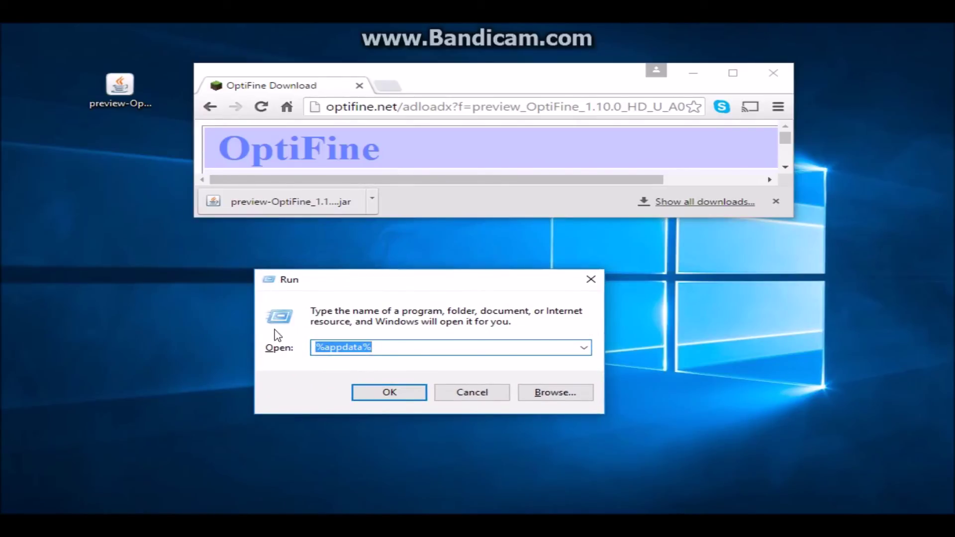
pyautogui.press('End')
pyautogui.press('BackSpace')
pyautogui.press('BackSpace')
pyautogui.press('BackSpace')
pyautogui.press('BackSpace')
pyautogui.press('BackSpace')
pyautogui.press('BackSpace')
pyautogui.press('BackSpace')
pyautogui.press('BackSpace')
pyautogui.press('BackSpace')
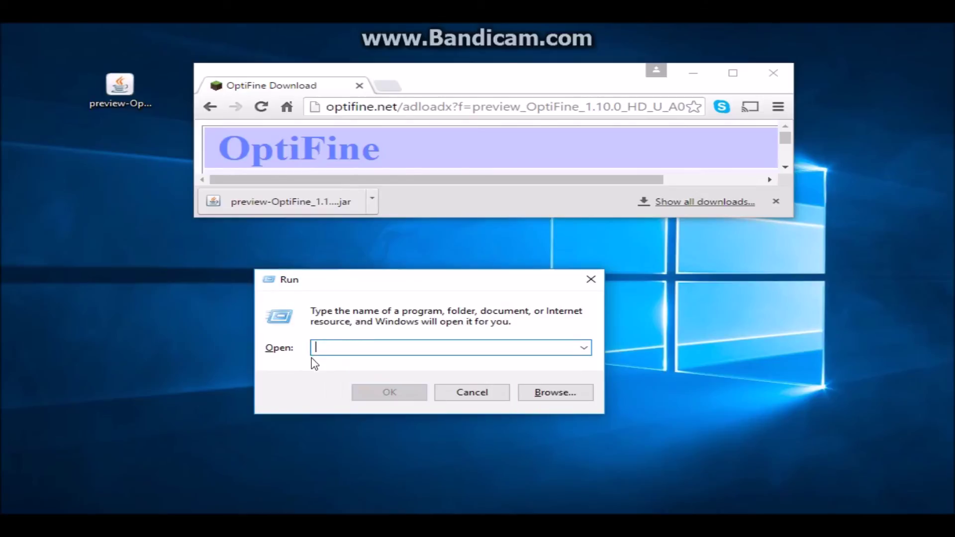
pyautogui.write('D')
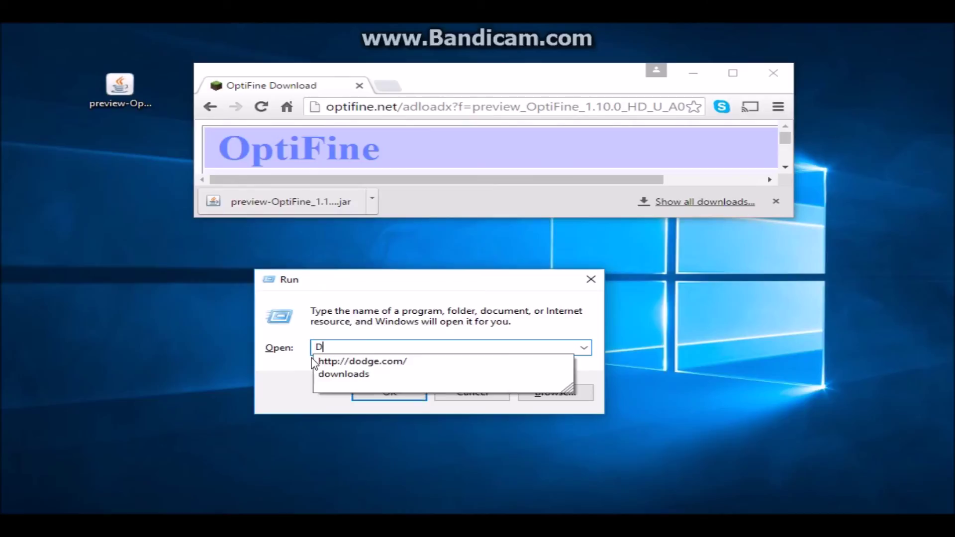
pyautogui.press('BackSpace')
pyautogui.write('downlo')
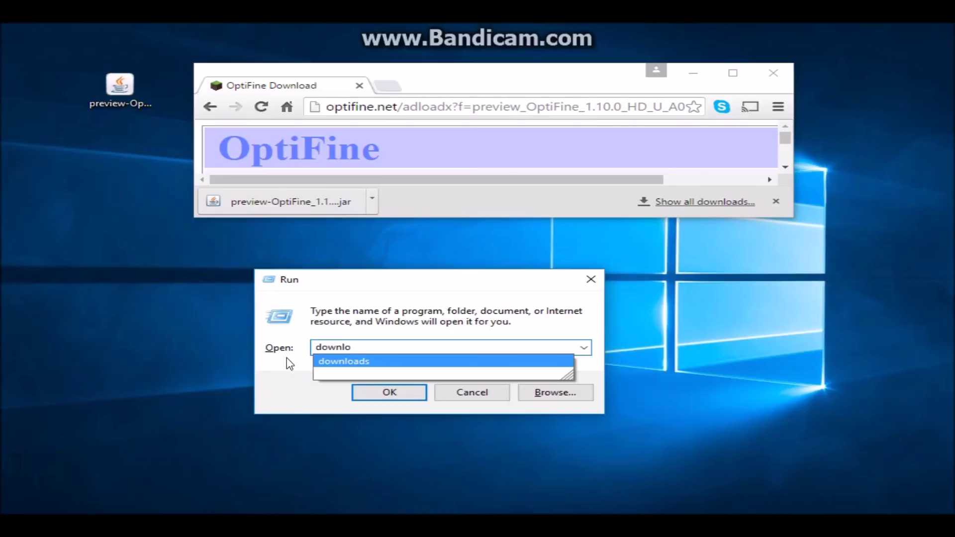
pyautogui.press('Return')
pyautogui.press('Return')
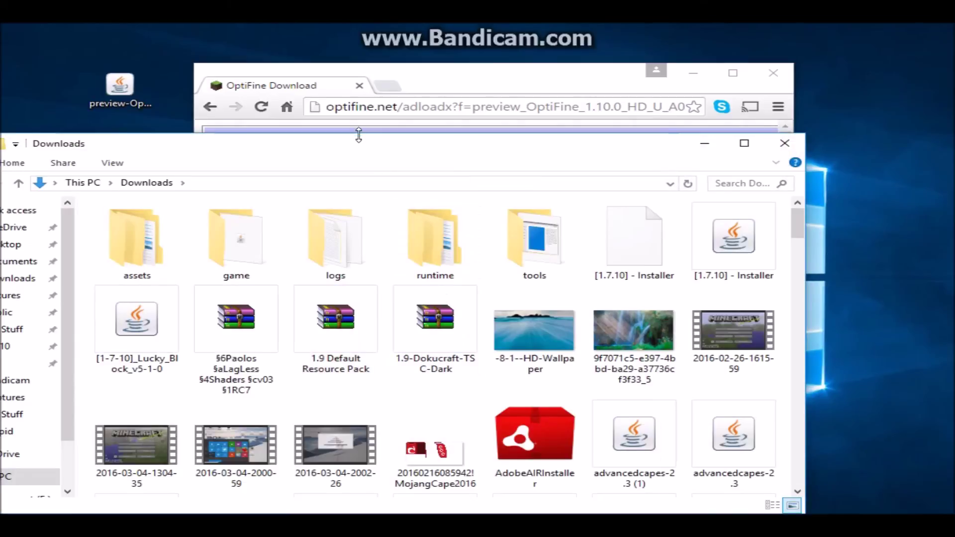
# Step: Move the Downloads window fully into view and search the folder for "optifine"
pyautogui.moveTo(369, 143); pyautogui.dragTo(488, 63)
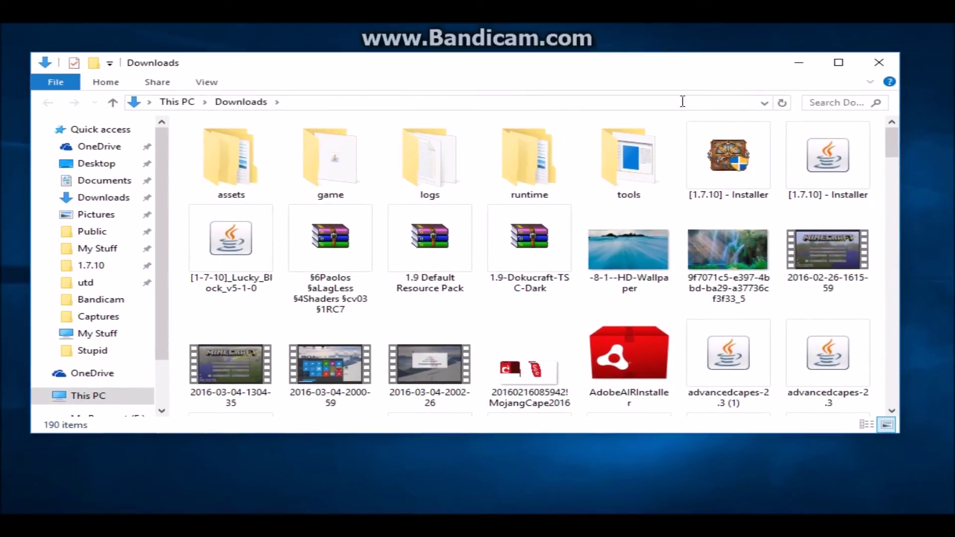
pyautogui.hotkey('ctrl', 'f')
pyautogui.write('opt')
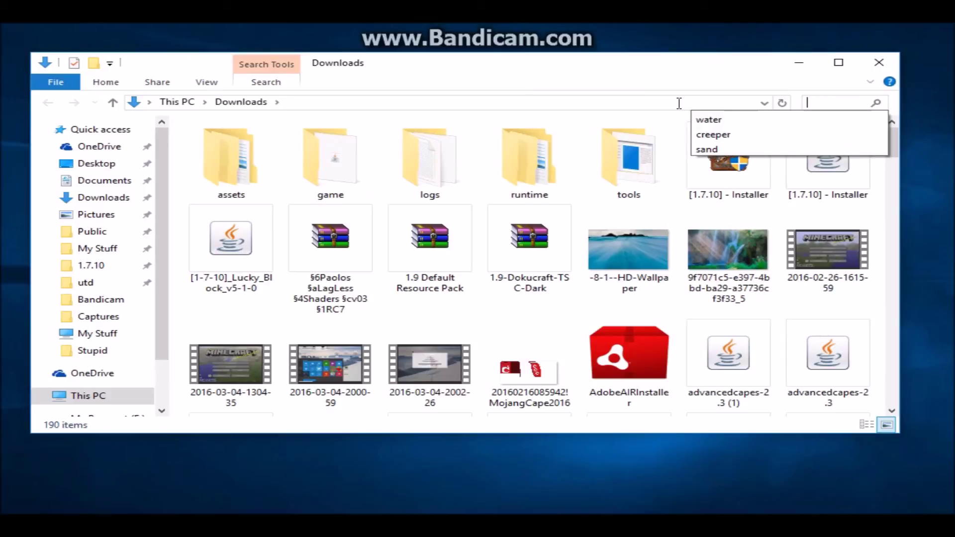
pyautogui.write('if')
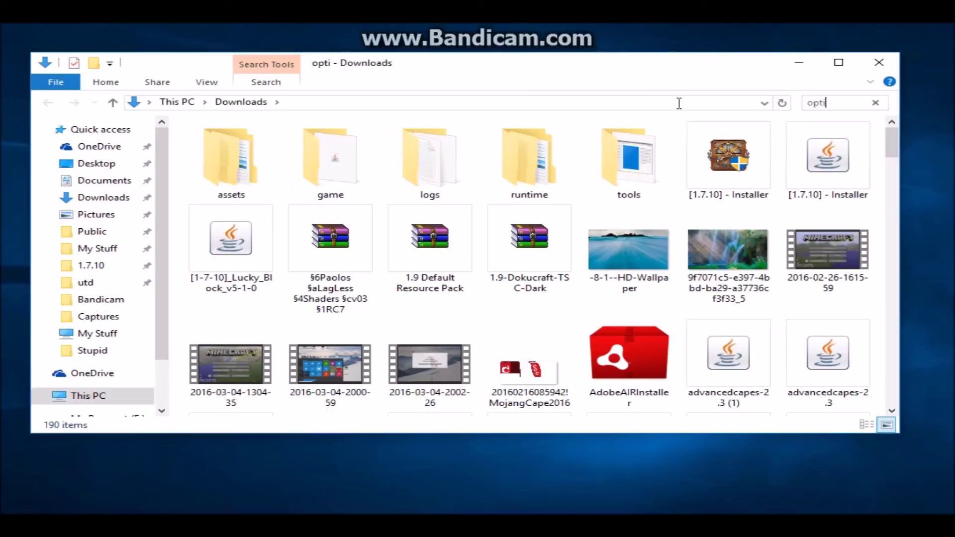
pyautogui.write('ine')
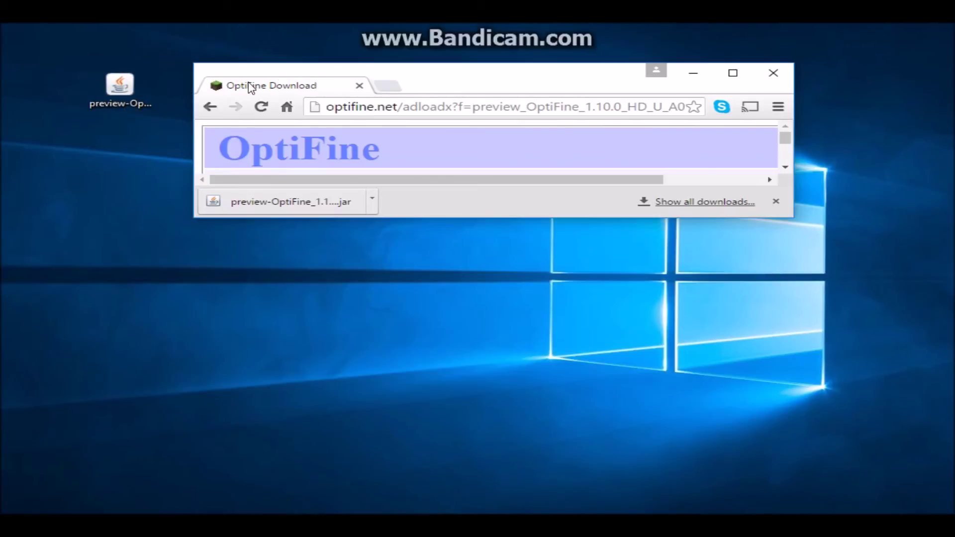
# Step: Show the desktop and move the OptiFine preview jar toward the middle of it
pyautogui.press('super+d')
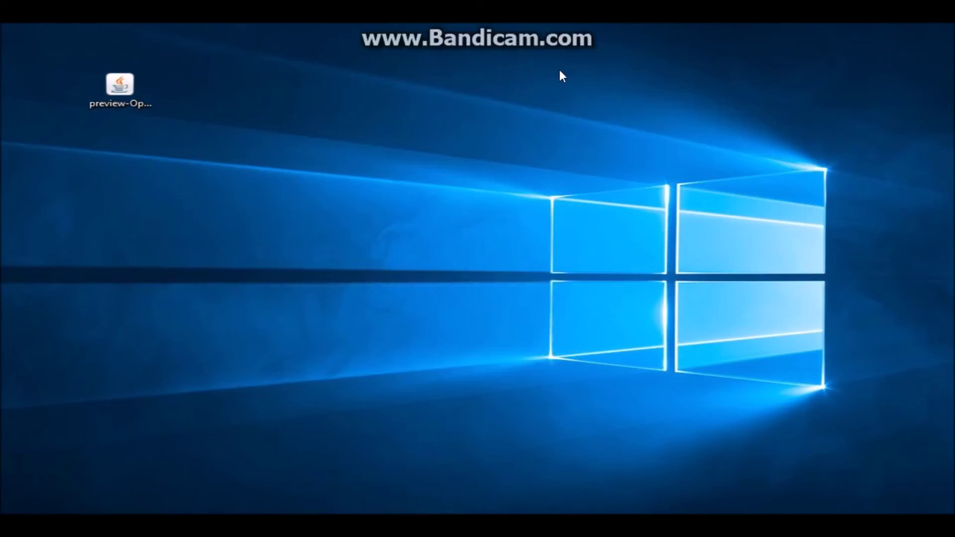
pyautogui.moveTo(103, 90); pyautogui.dragTo(419, 220)
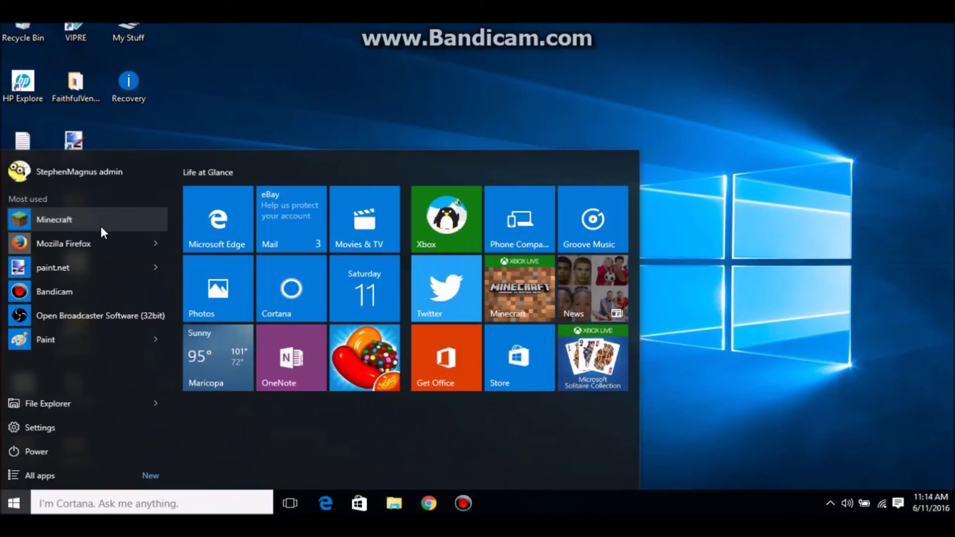
# Step: Launch Minecraft, set the OptiFine profile's version to release 1.10, and save the profile
pyautogui.click(101, 228)
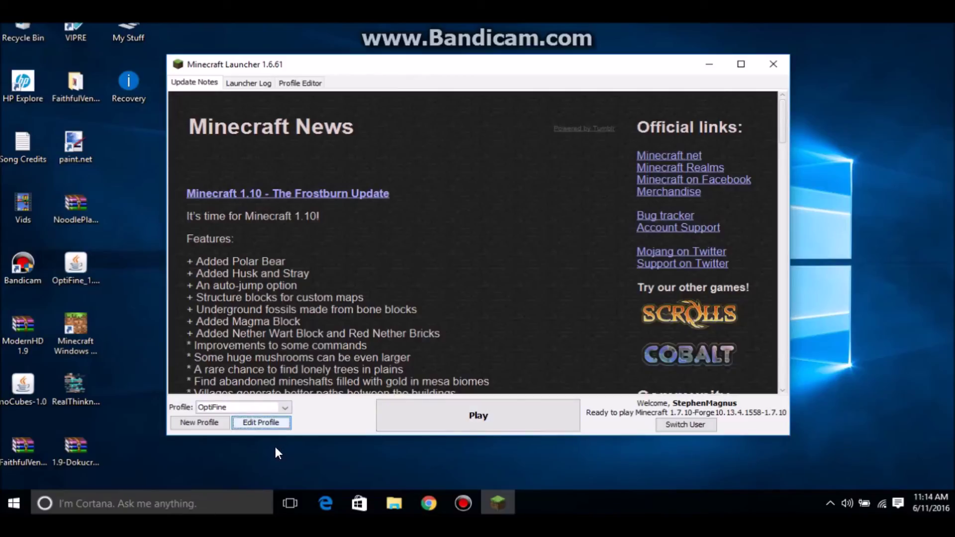
pyautogui.press('space')
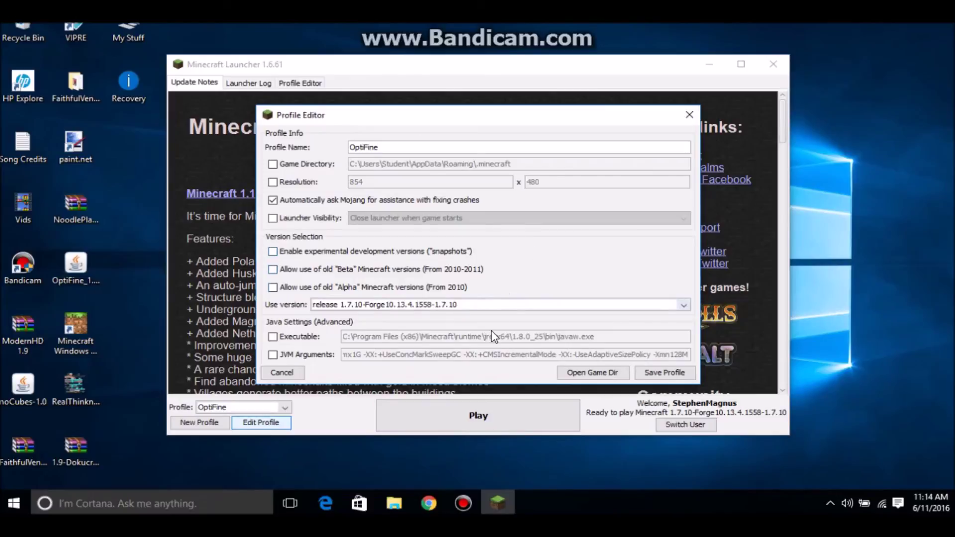
pyautogui.click(488, 305)
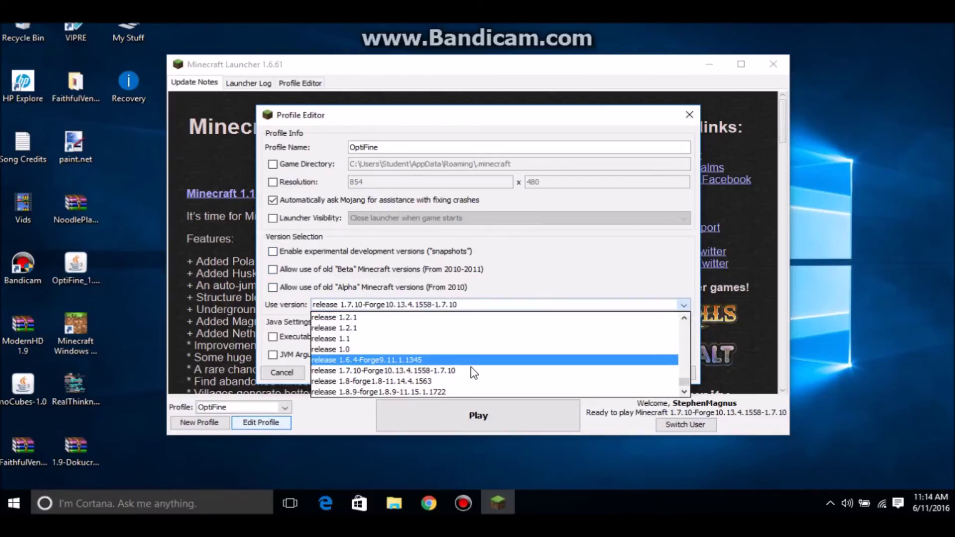
pyautogui.scroll(5, 474, 373)
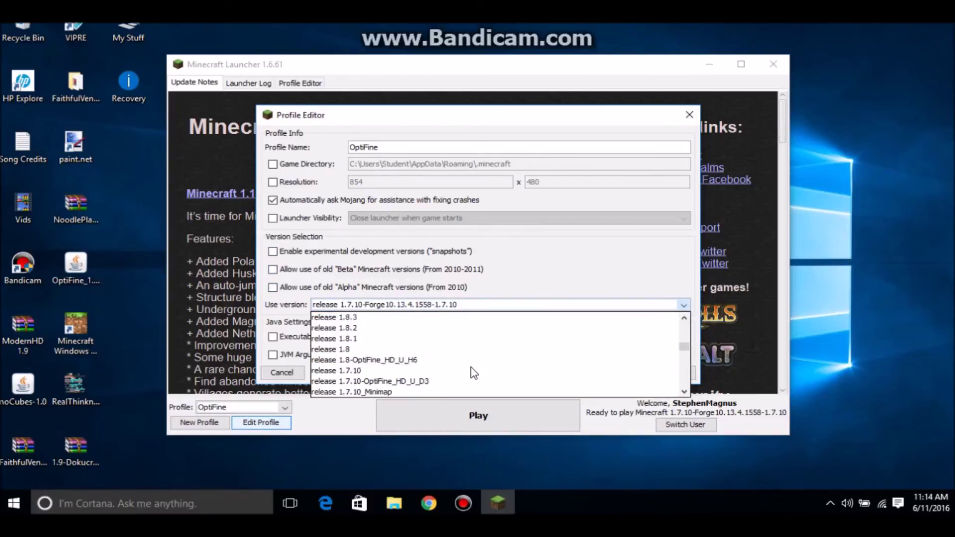
pyautogui.scroll(2, 407, 389)
pyautogui.scroll(5, 406, 389)
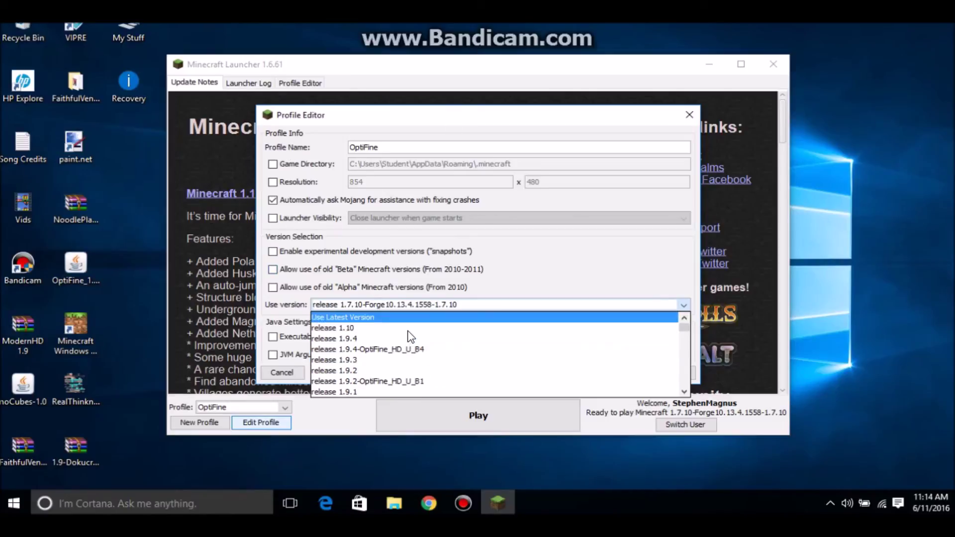
pyautogui.press('Down')
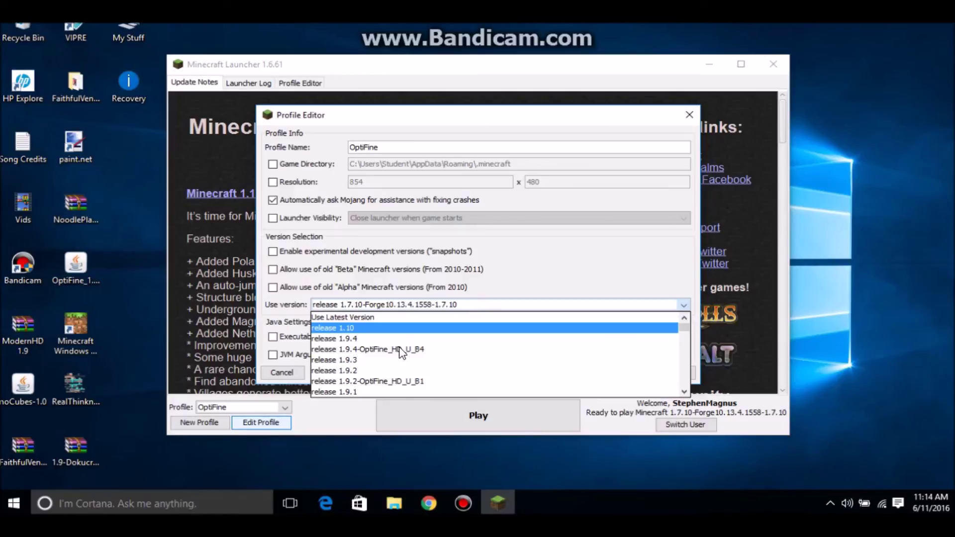
pyautogui.press('Return')
pyautogui.click(664, 372)
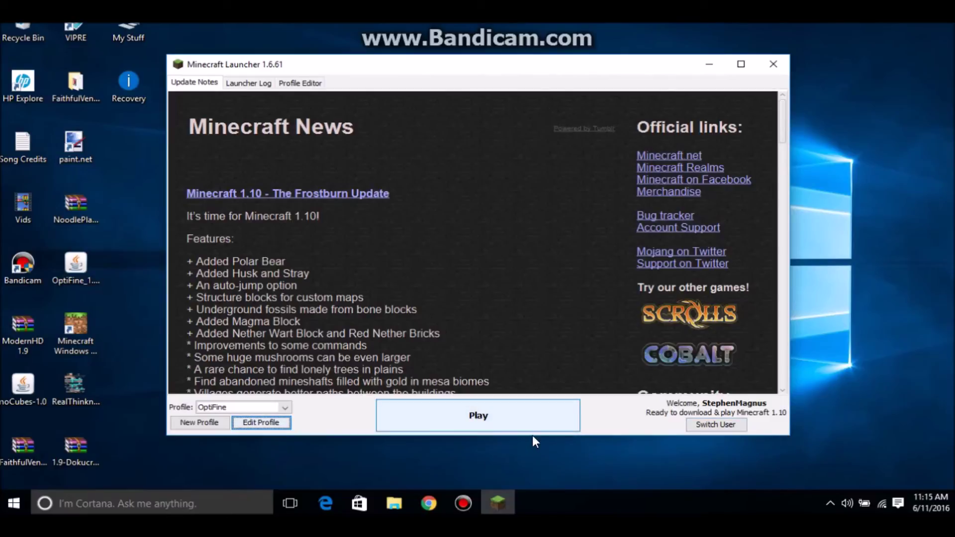
# Step: Start Minecraft 1.10 with the OptiFine profile and quit the game from its title screen
pyautogui.press('Tab')
pyautogui.press('Return')
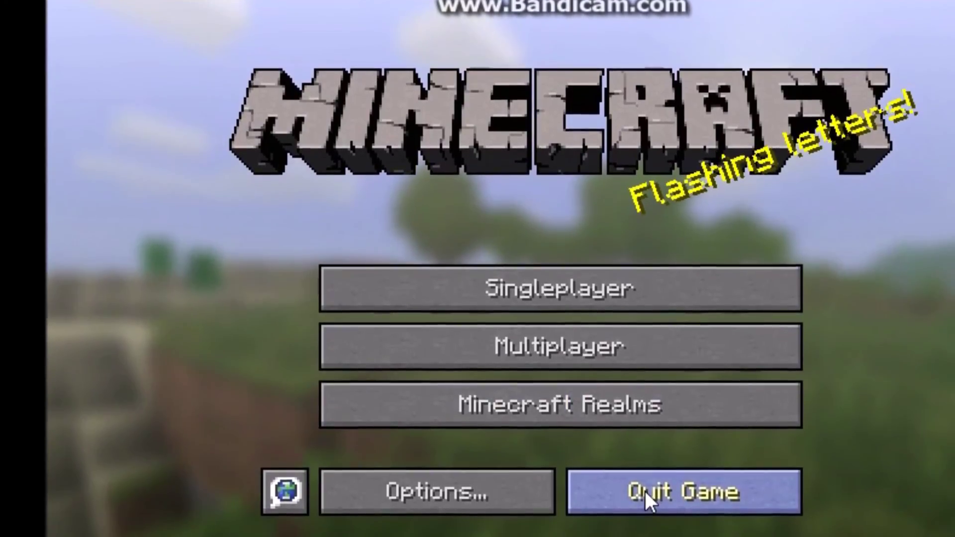
pyautogui.click(645, 488)
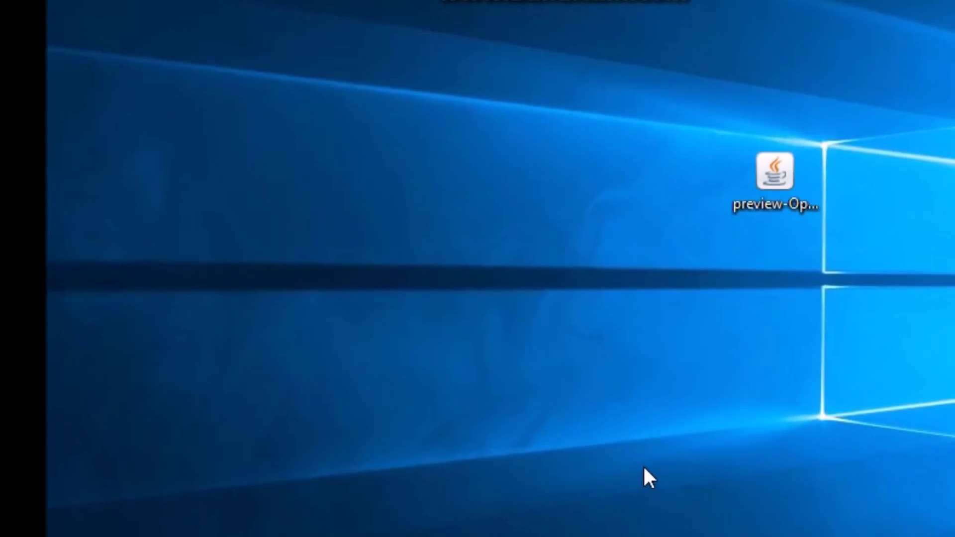
# Step: Run the OptiFine 1.10.0 preview jar from the desktop and install OptiFine into the .minecraft folder
pyautogui.moveTo(761, 149); pyautogui.dragTo(598, 147)
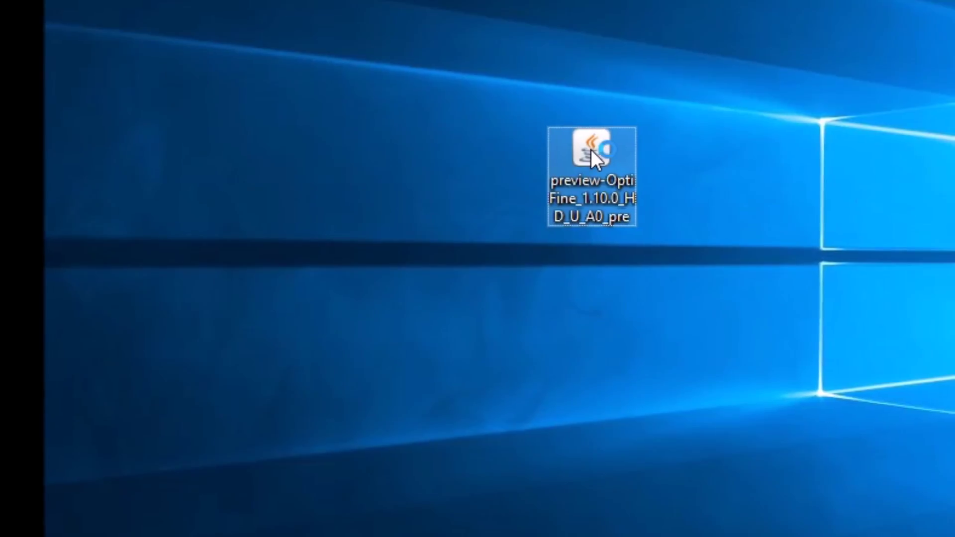
pyautogui.doubleClick(592, 109)
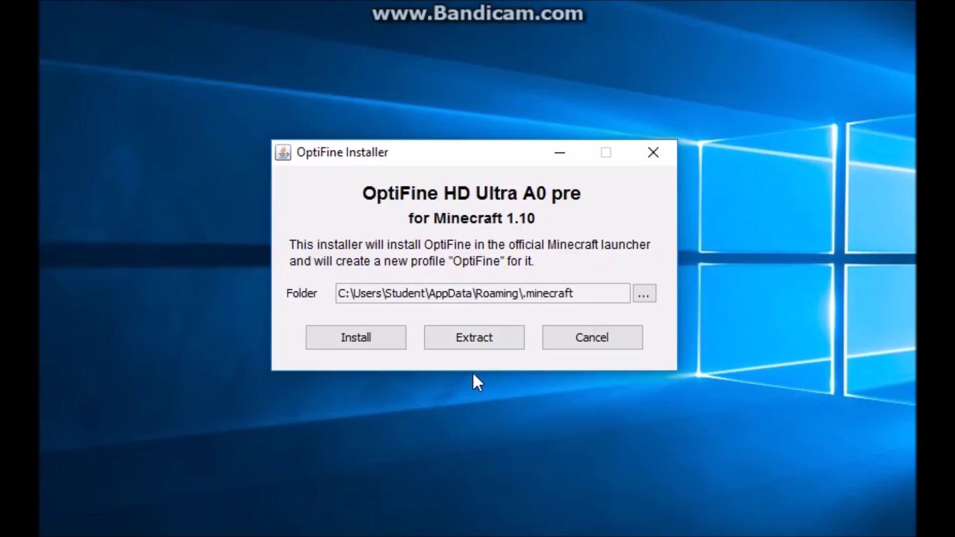
pyautogui.click(369, 337)
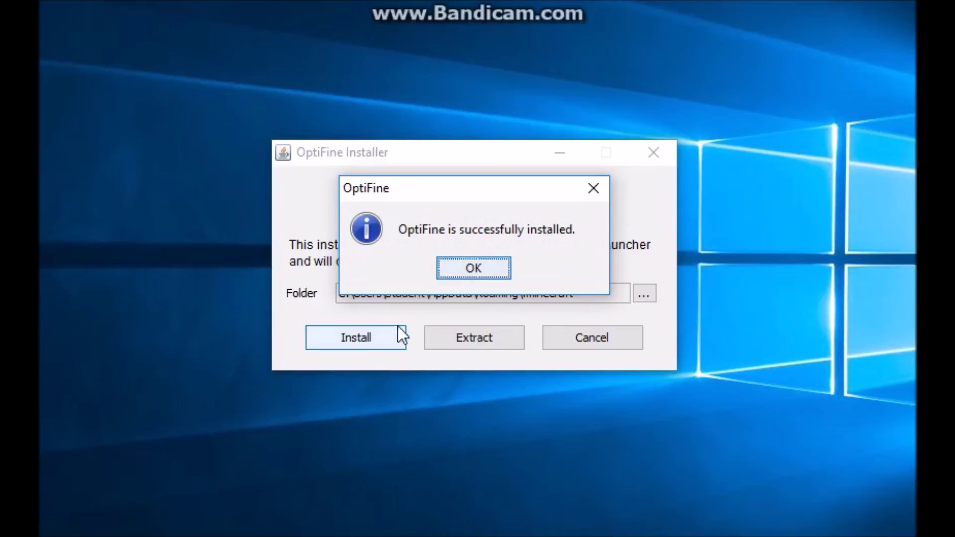
pyautogui.click(467, 270)
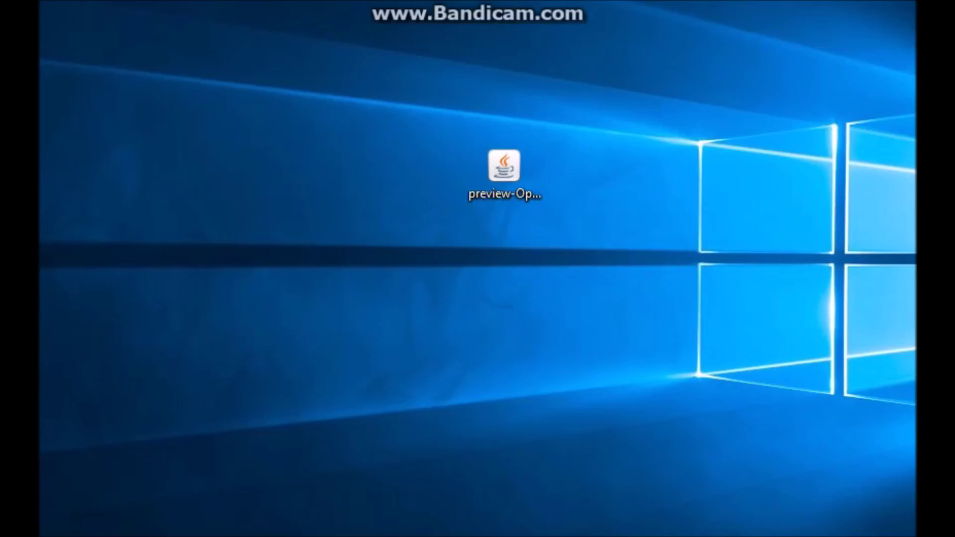
# Step: Reopen the Minecraft Launcher and open the OptiFine profile for editing
pyautogui.press('super')
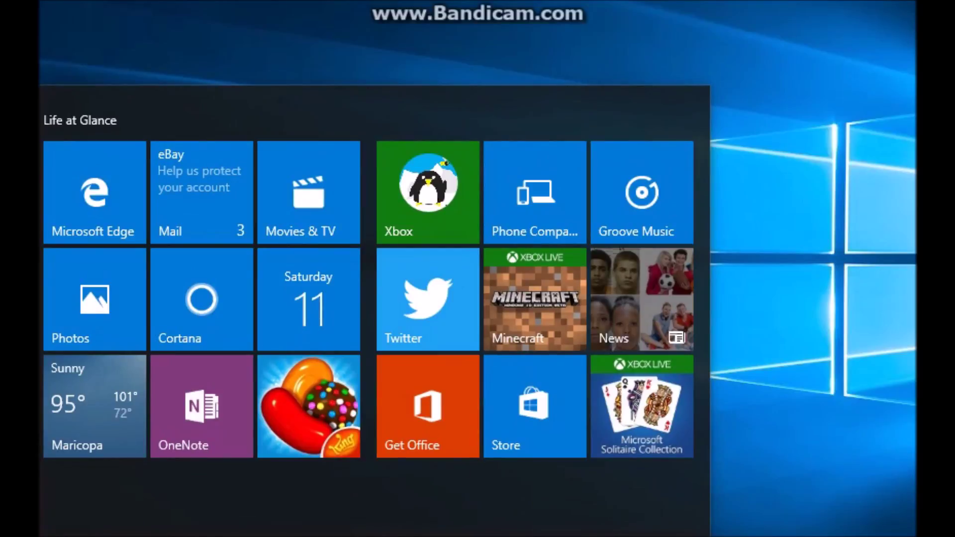
pyautogui.press('super')
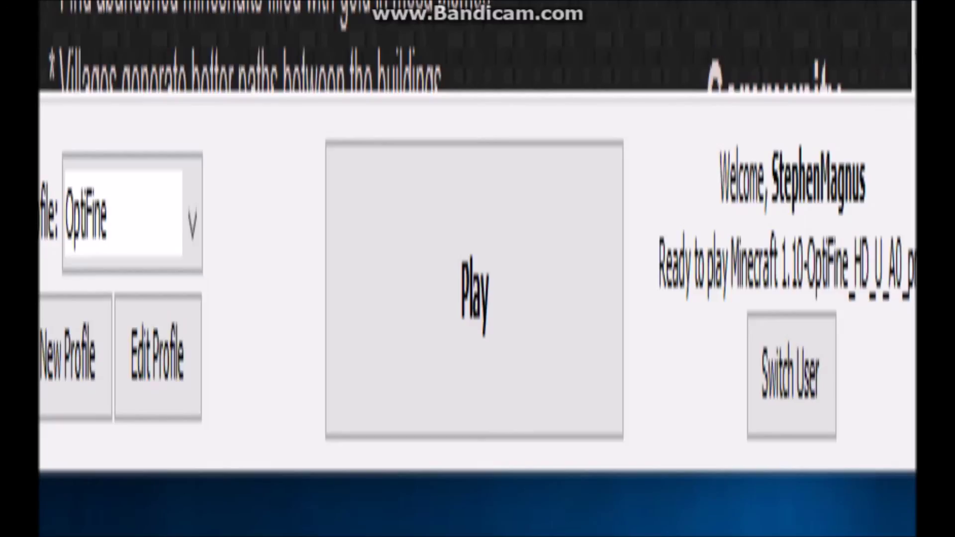
pyautogui.click(158, 356)
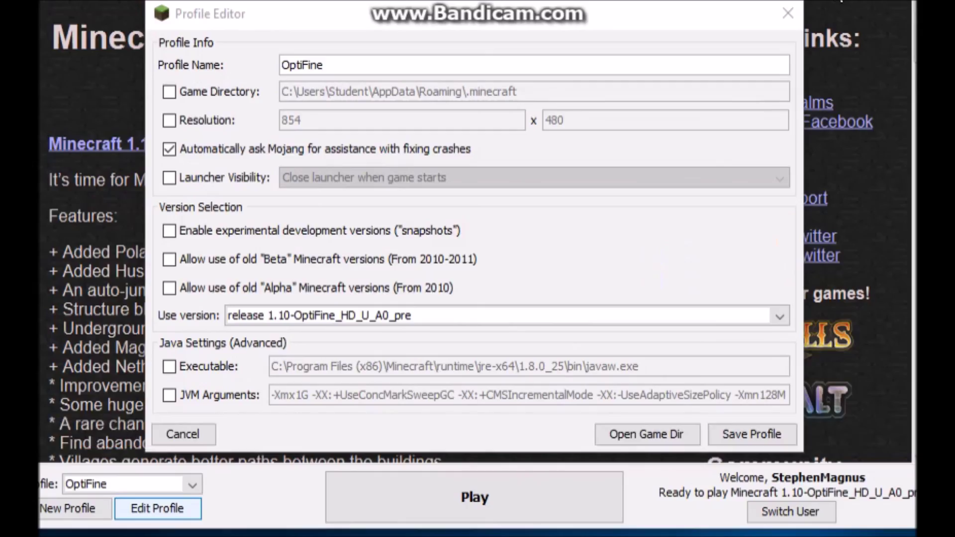
# Step: Set the OptiFine profile to release 1.10-OptiFine_HD_U_A0_pre, save it, and start the game
pyautogui.click(294, 316)
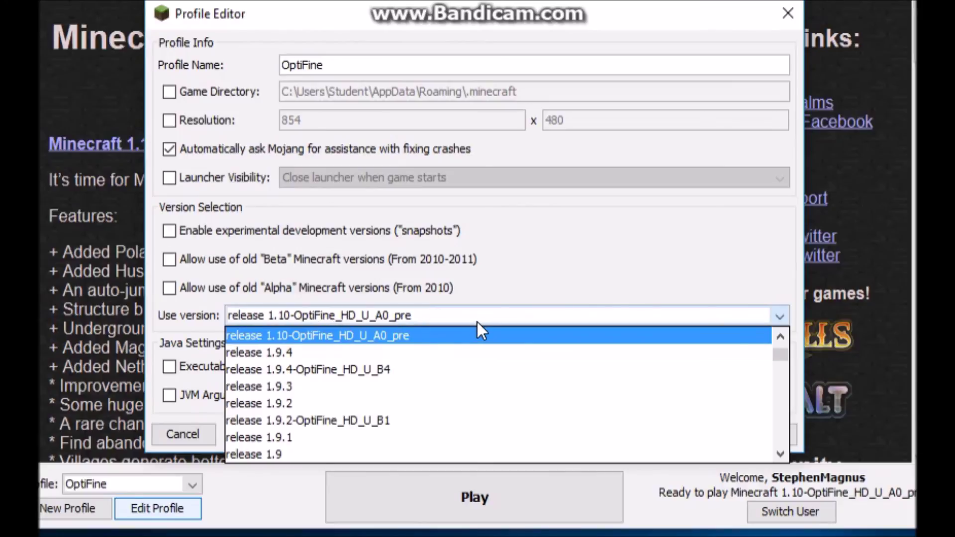
pyautogui.scroll(1, 476, 321)
pyautogui.click(469, 341)
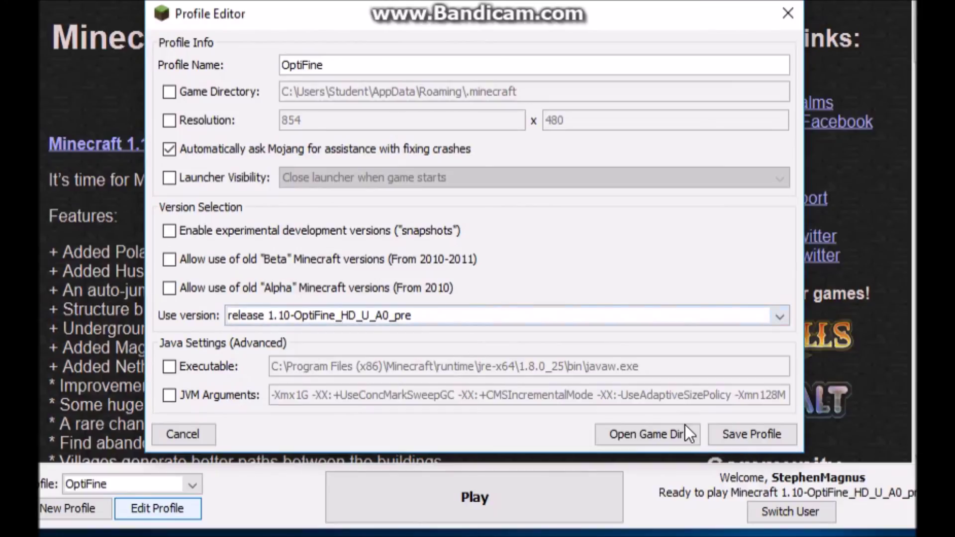
pyautogui.click(731, 433)
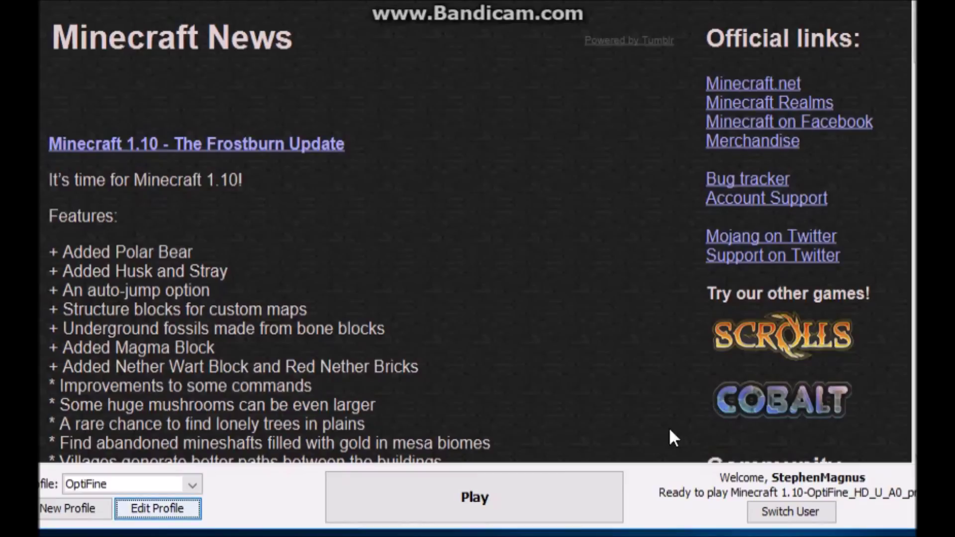
pyautogui.click(578, 484)
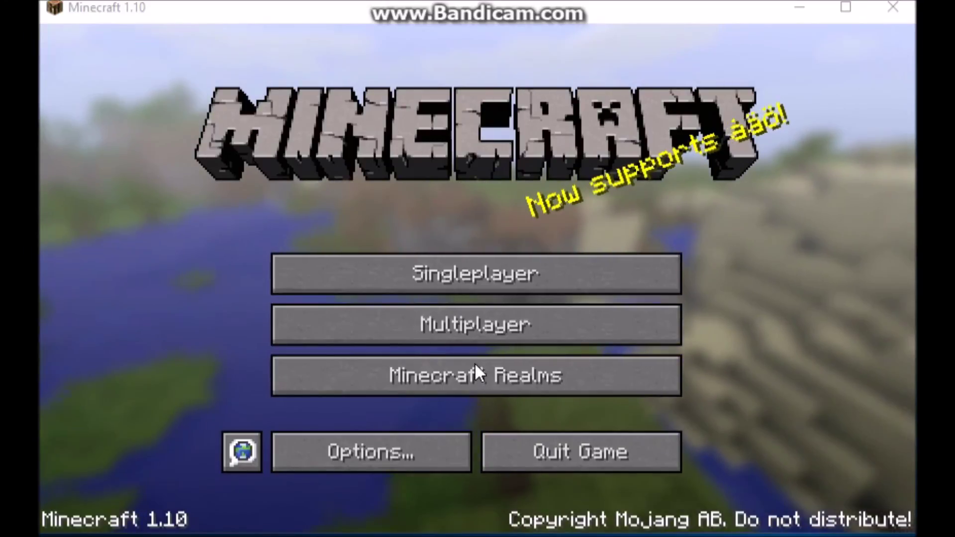
# Step: Review the OptiFine video settings from the title screen's options, then return to the title screen
pyautogui.click(428, 440)
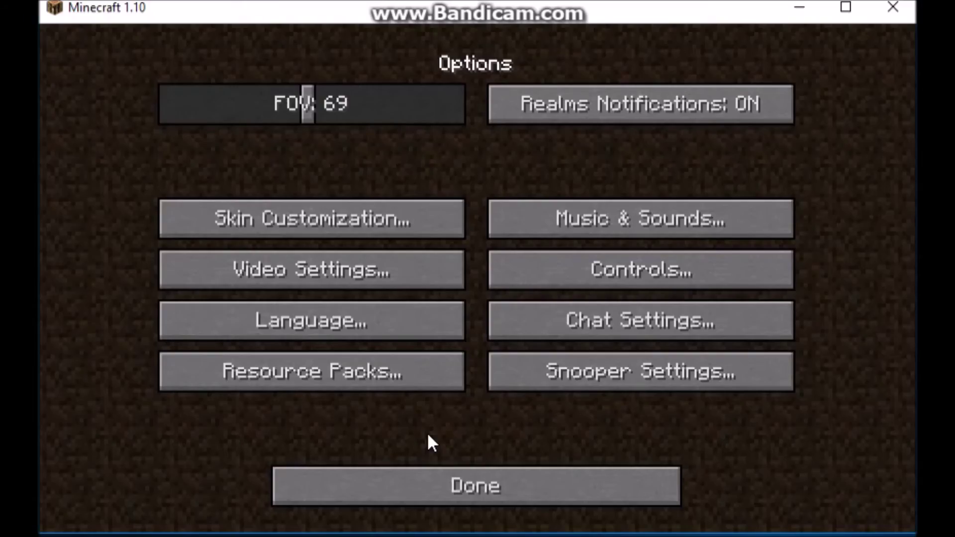
pyautogui.click(399, 261)
pyautogui.moveTo(575, 232)
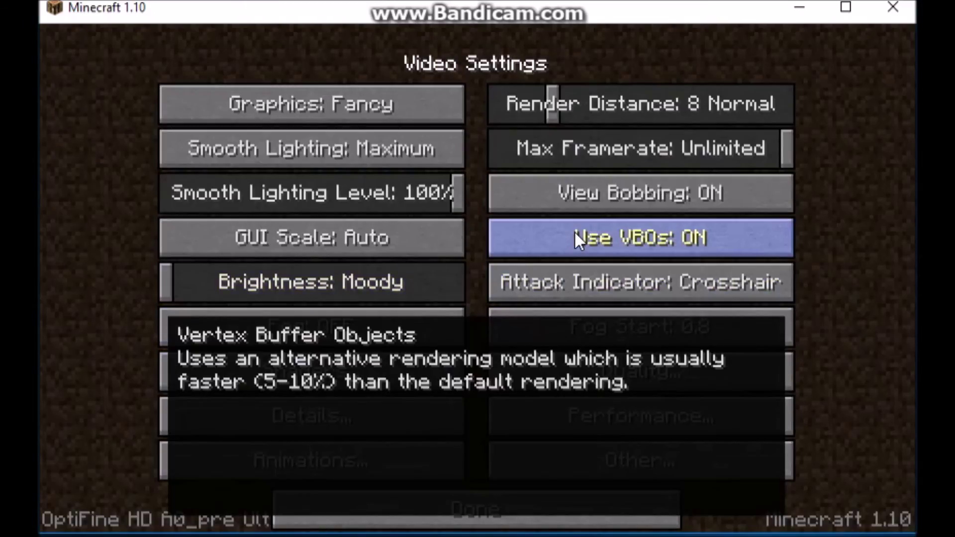
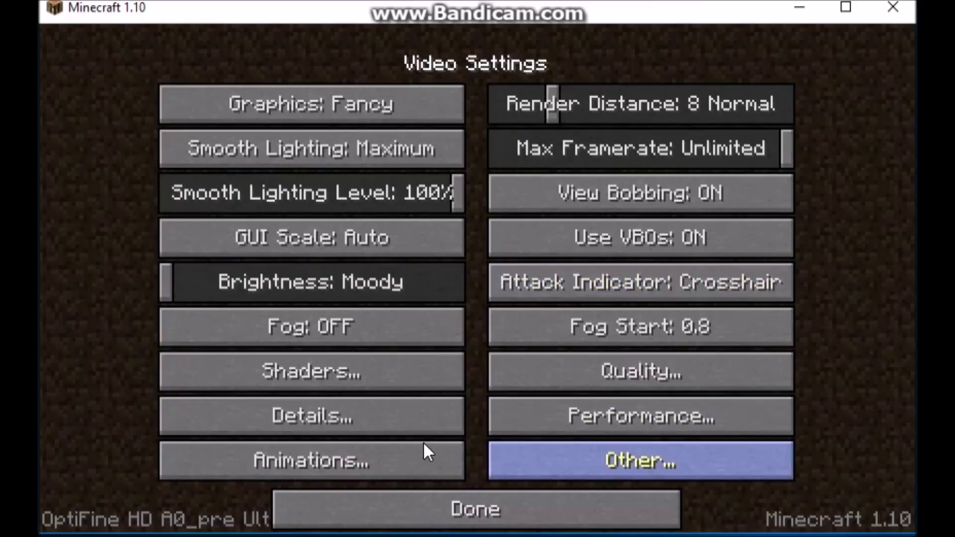
pyautogui.click(454, 495)
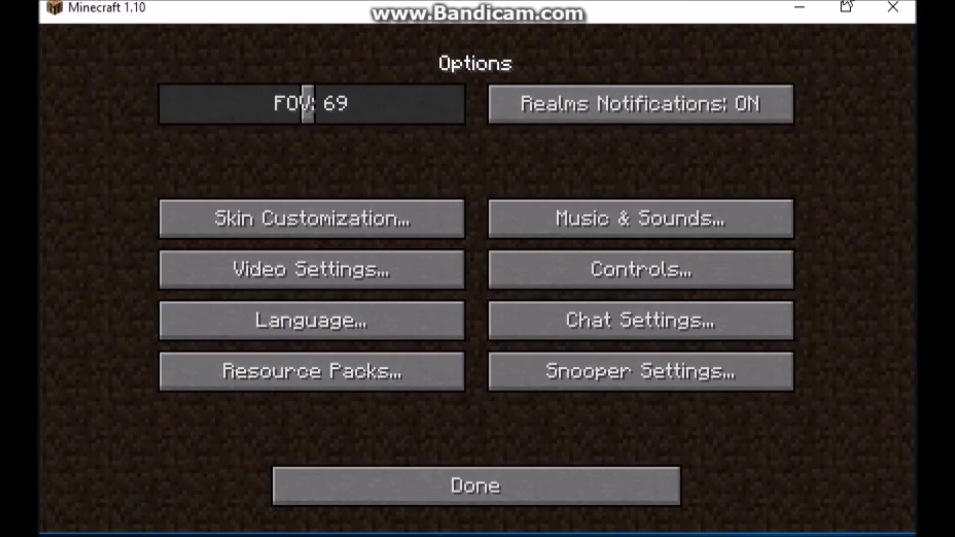
pyautogui.press('Escape')
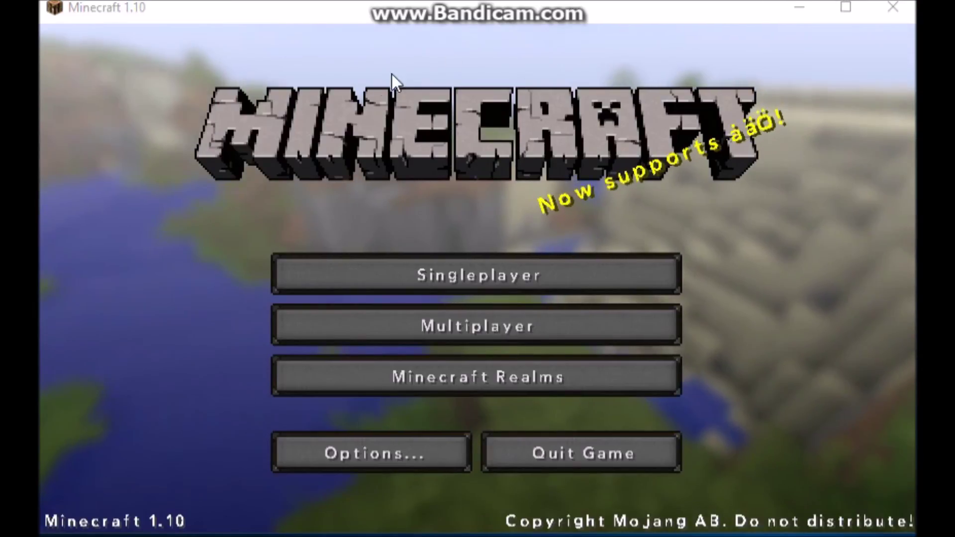
# Step: Load the second singleplayer world in the list and move around outside the lab until facing its entrance
pyautogui.click(456, 262)
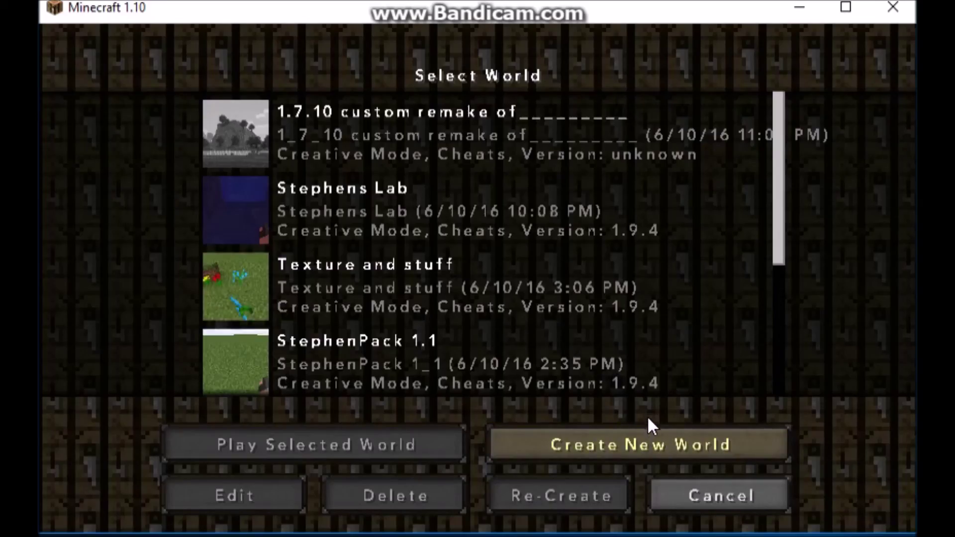
pyautogui.click(242, 205)
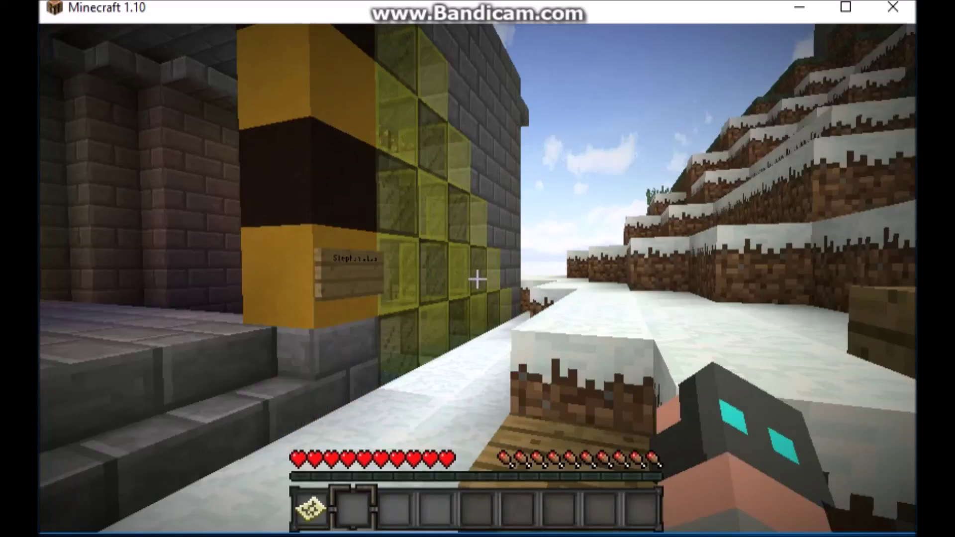
pyautogui.press('w')
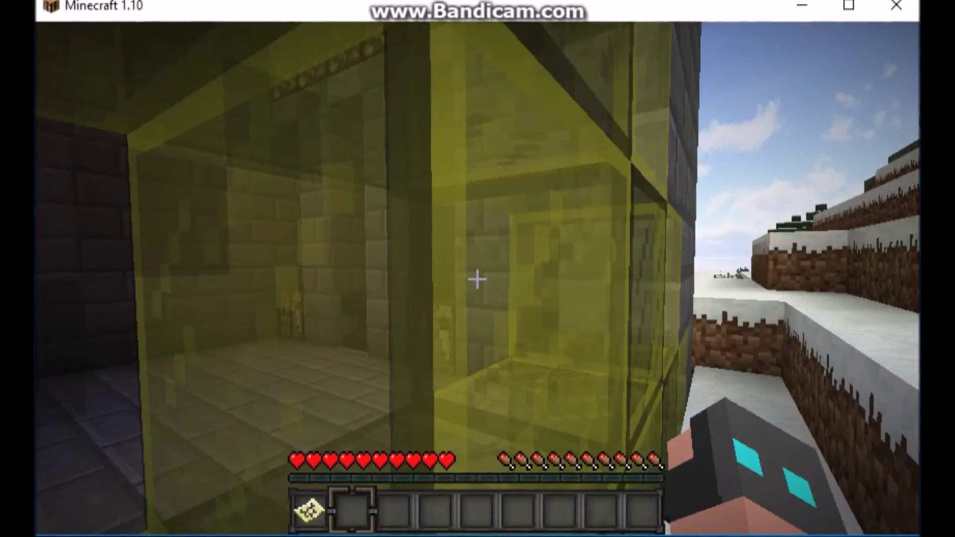
pyautogui.press('s')
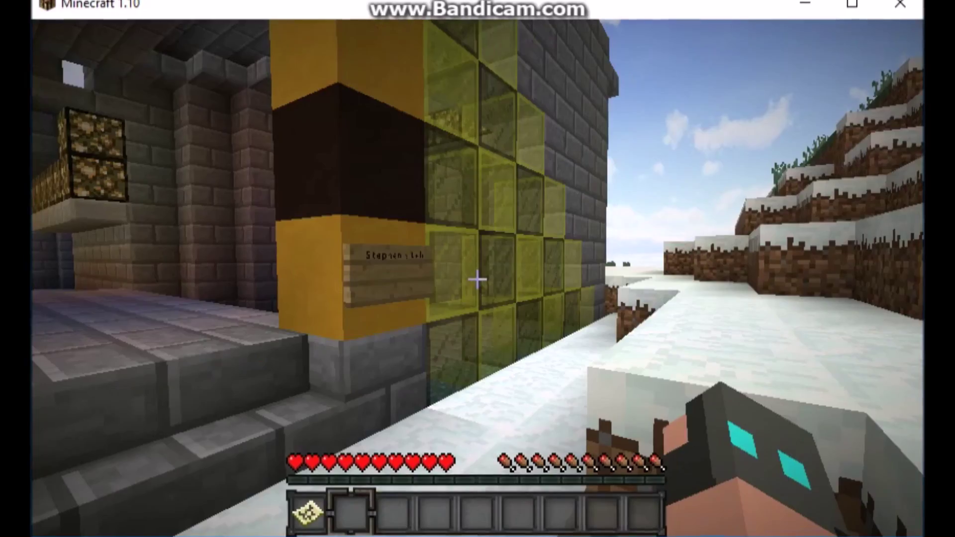
pyautogui.press('w')
pyautogui.press('w')
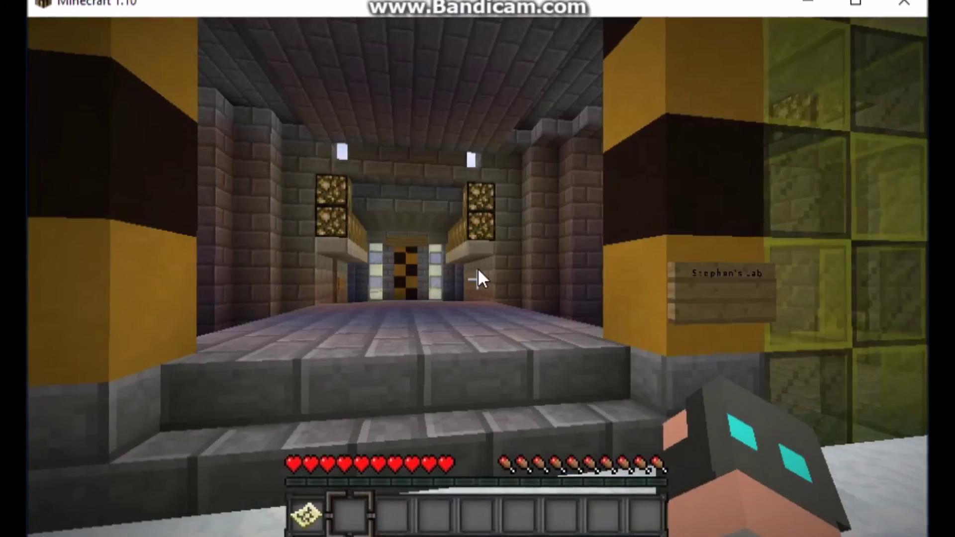
# Step: Open the in-game video settings and set Graphics to Fast and Smooth Lighting to OFF
pyautogui.press('Escape')
pyautogui.click(334, 341)
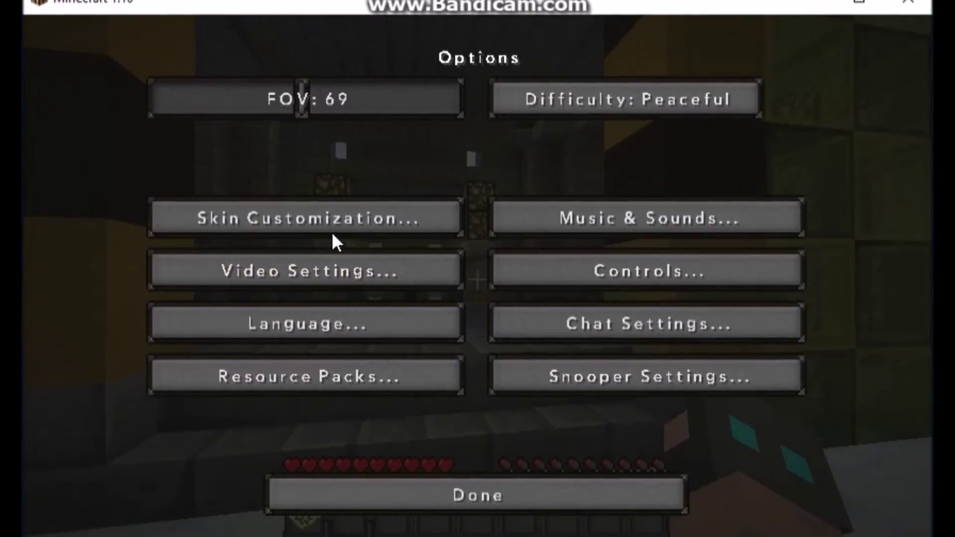
pyautogui.click(319, 271)
pyautogui.click(347, 102)
pyautogui.click(347, 139)
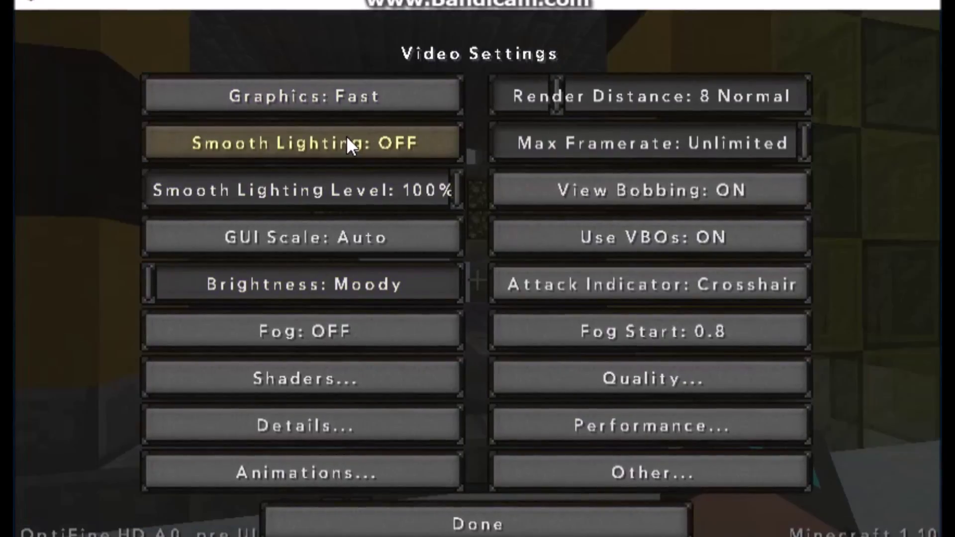
# Step: Turn View Bobbing off and set Render Distance to 2 Tiny
pyautogui.click(698, 189)
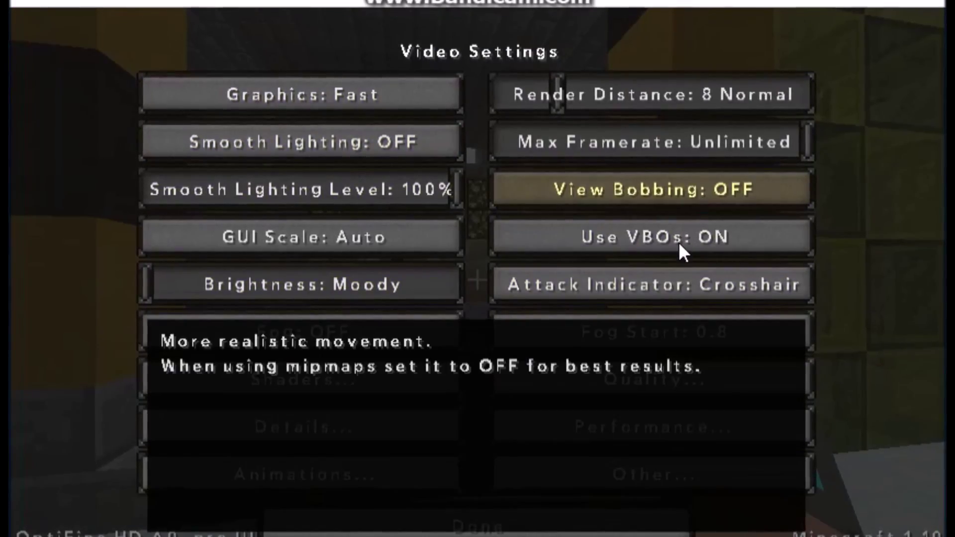
pyautogui.click(680, 242)
pyautogui.click(680, 242)
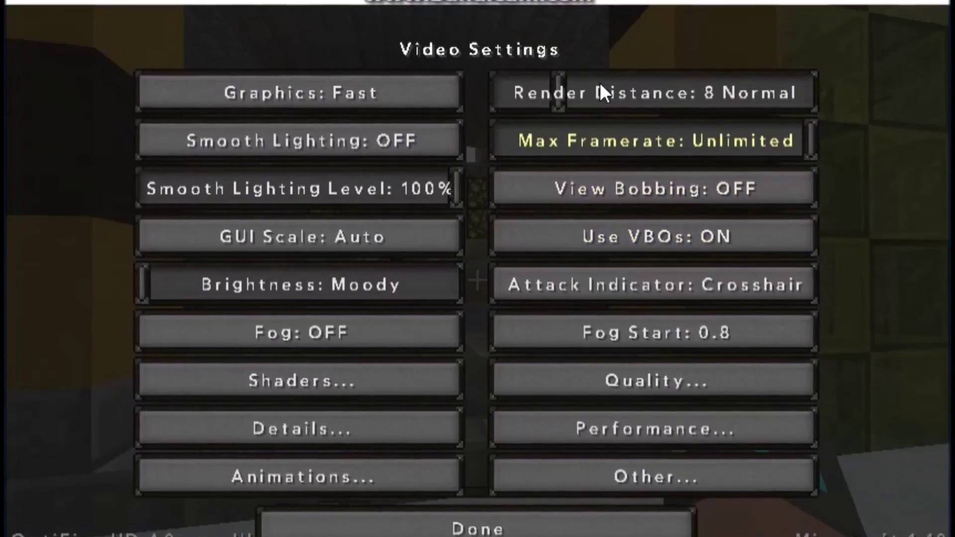
pyautogui.moveTo(552, 91); pyautogui.dragTo(494, 76)
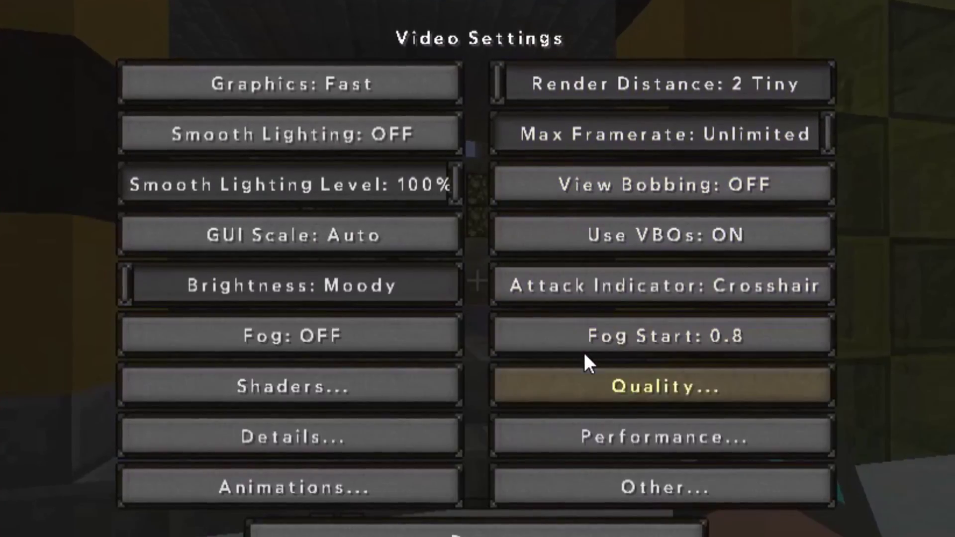
# Step: Open the video detail settings and set both Vignette and Dropped Items to Fast
pyautogui.click(375, 417)
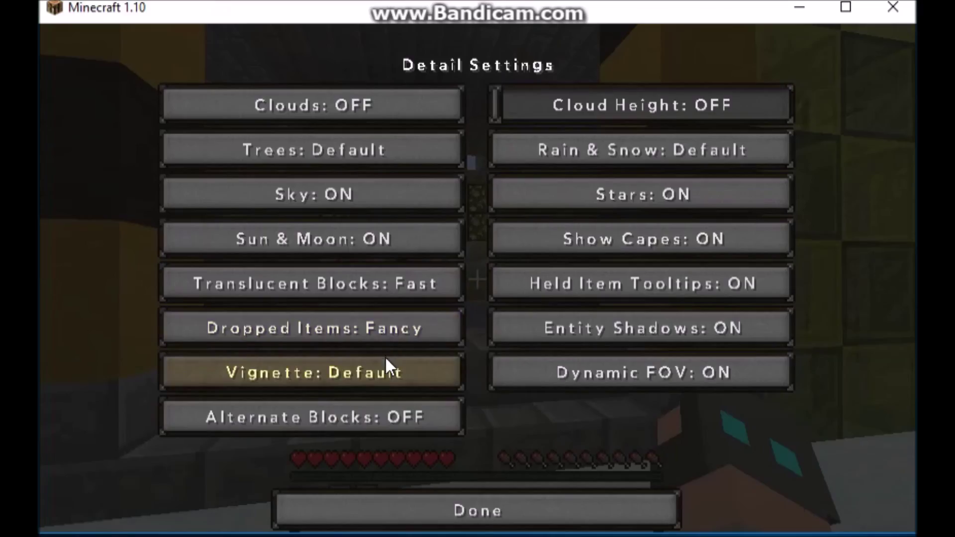
pyautogui.moveTo(405, 361)
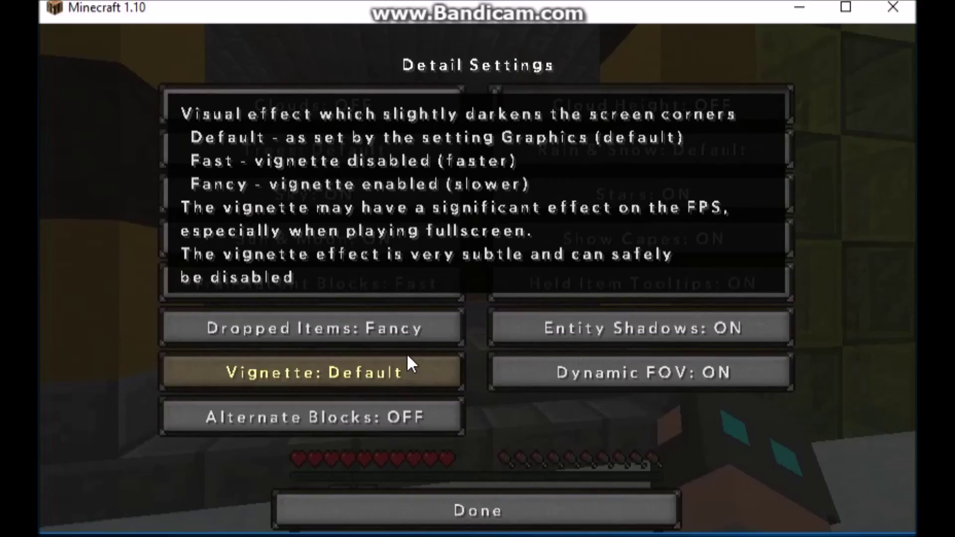
pyautogui.click(407, 357)
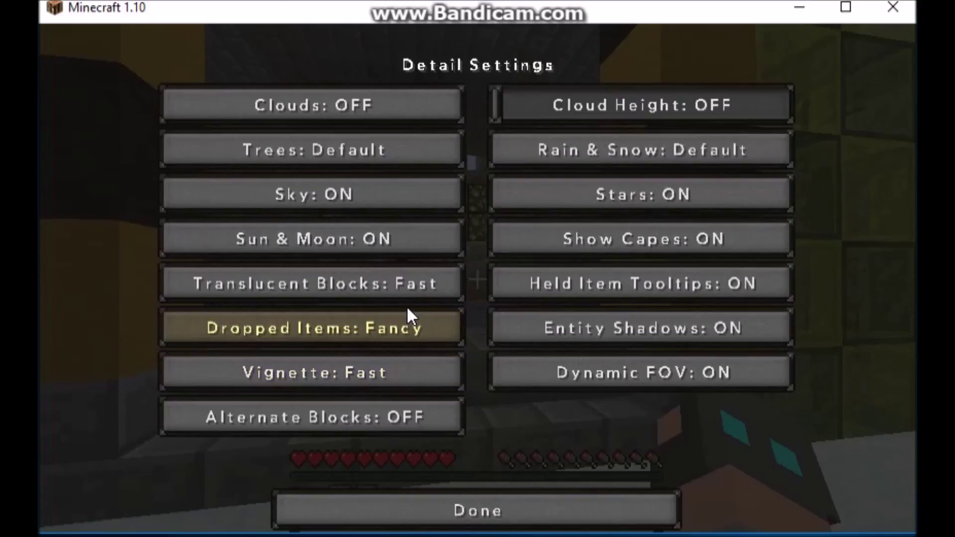
pyautogui.click(426, 319)
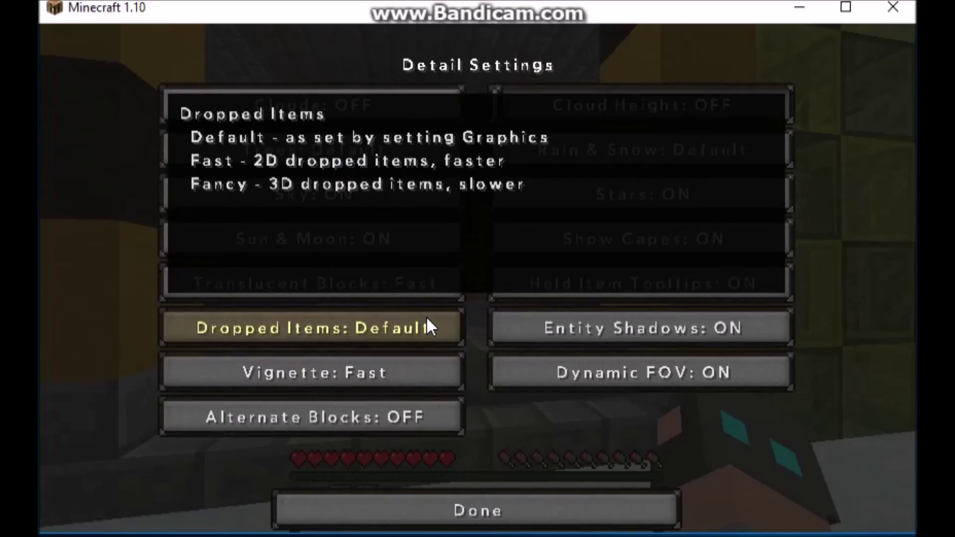
pyautogui.click(427, 320)
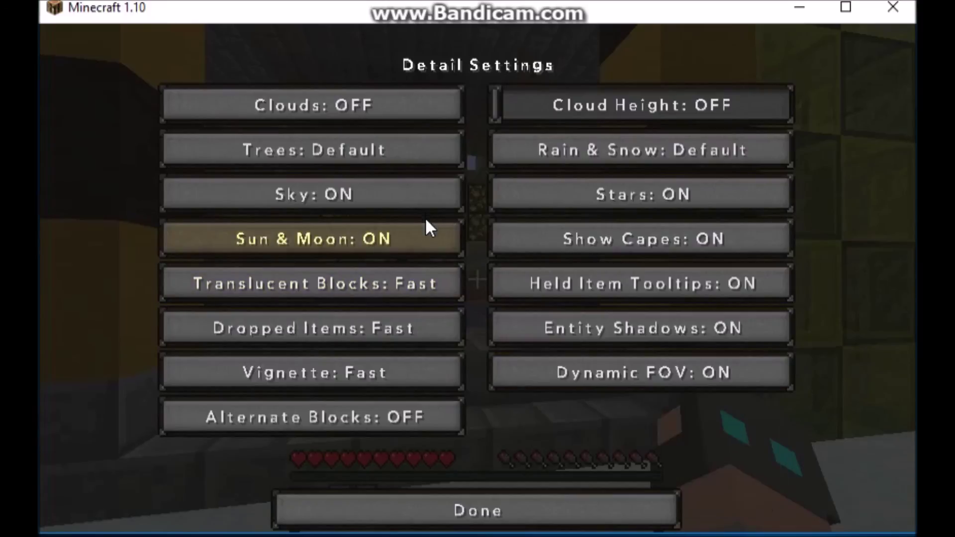
# Step: Turn Sun & Moon and Sky off and set Trees to Fast in the detail settings
pyautogui.click(425, 219)
pyautogui.click(425, 203)
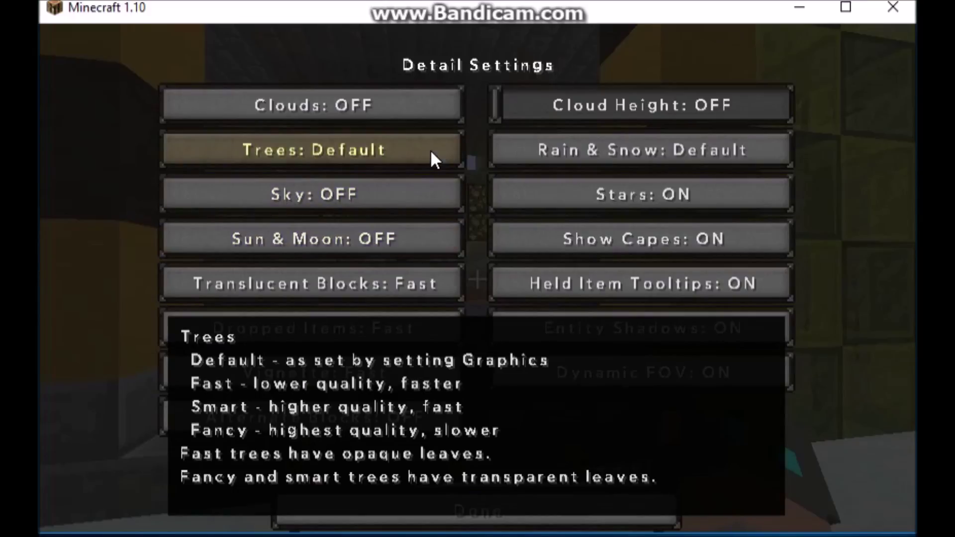
pyautogui.click(431, 153)
pyautogui.click(431, 153)
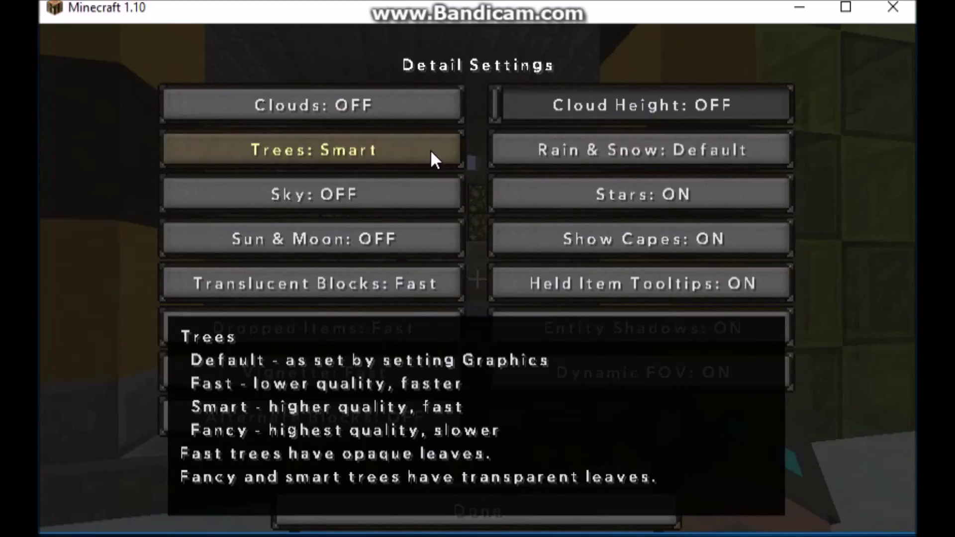
pyautogui.click(431, 152)
pyautogui.click(431, 152)
pyautogui.click(431, 152)
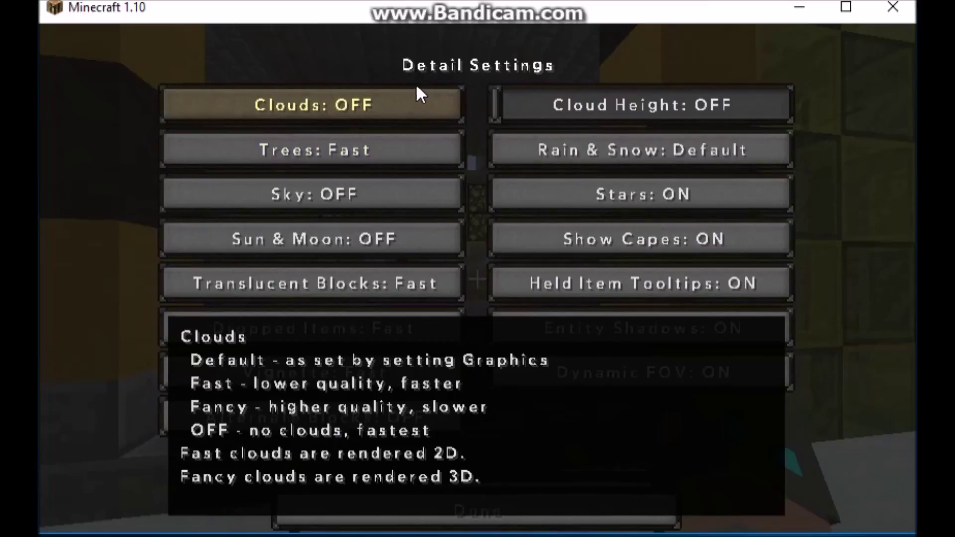
# Step: Turn off Rain & Snow, Stars and Entity Shadows, and return to the main video settings
pyautogui.click(600, 156)
pyautogui.click(600, 164)
pyautogui.click(600, 164)
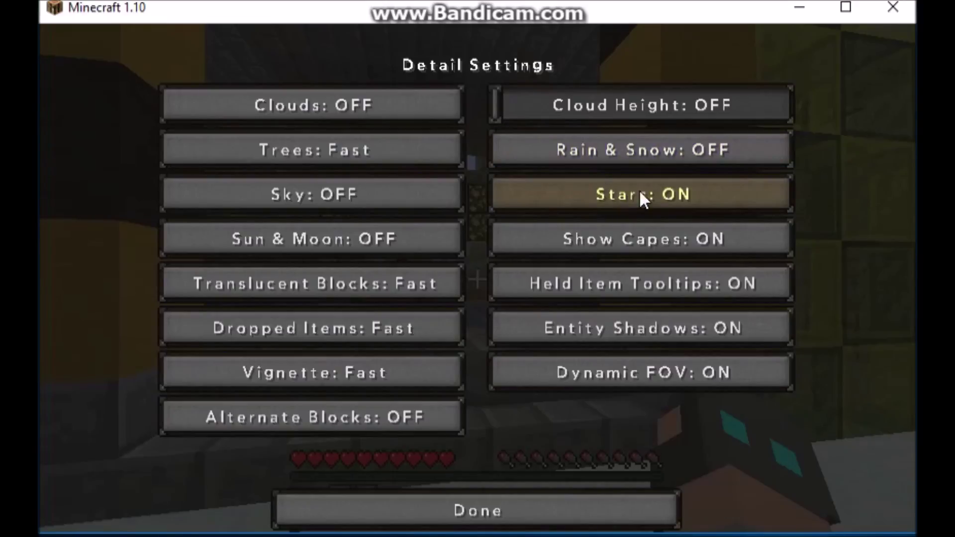
pyautogui.click(683, 194)
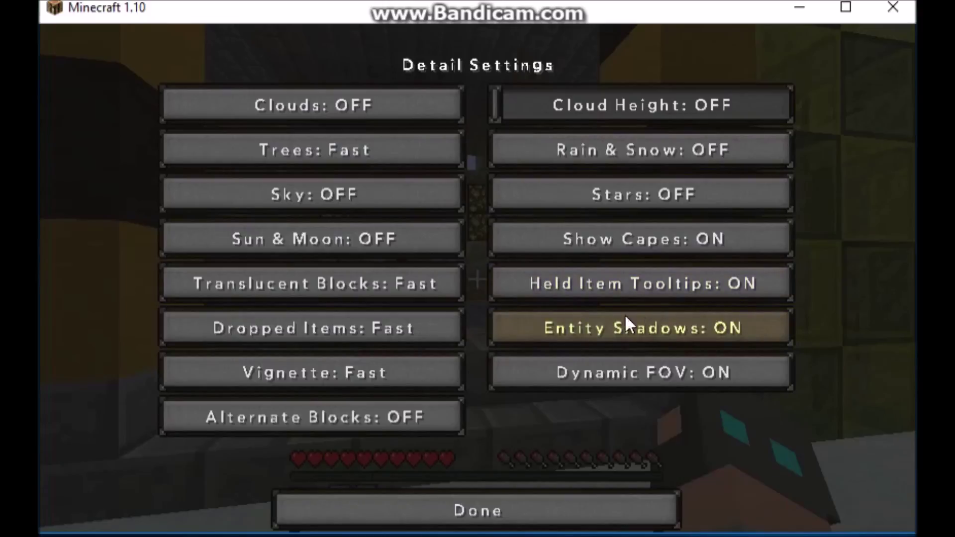
pyautogui.click(612, 325)
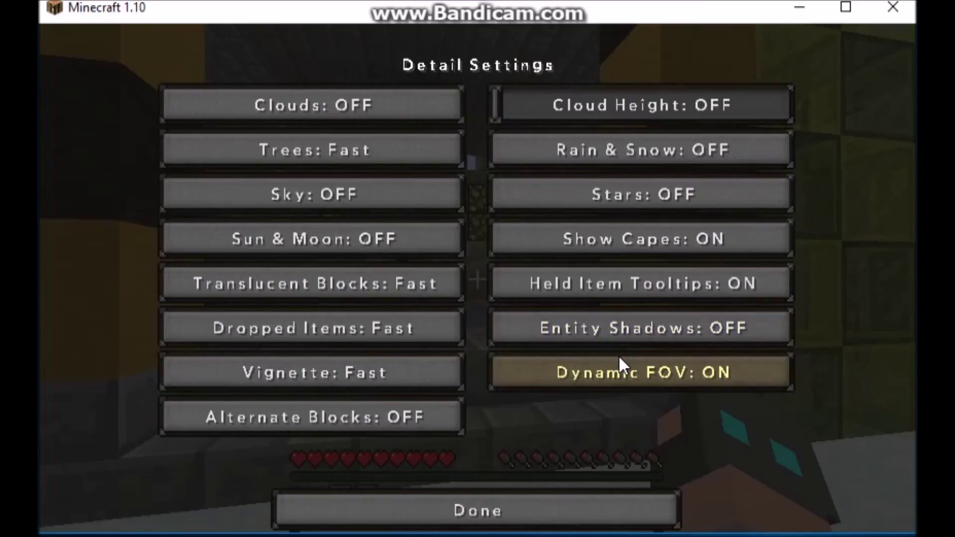
pyautogui.moveTo(619, 357)
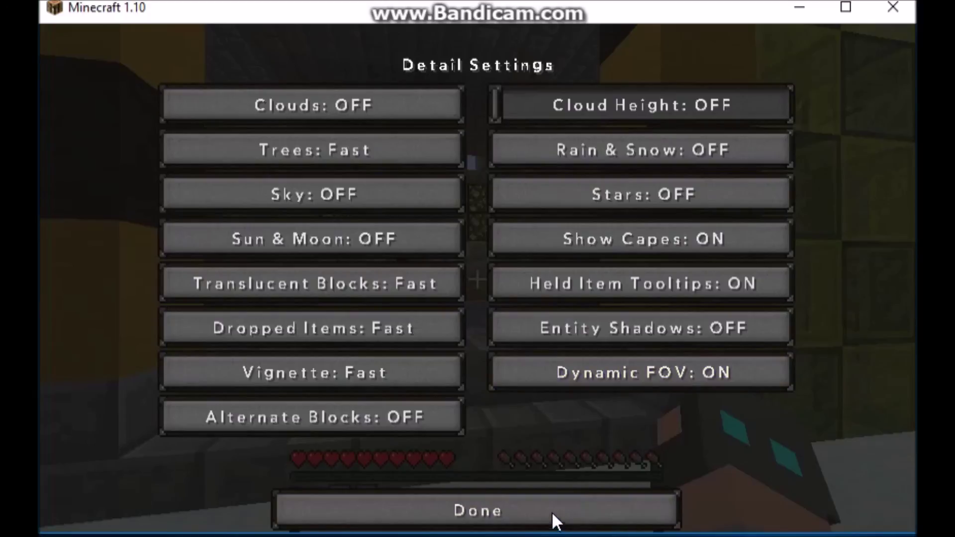
pyautogui.click(550, 491)
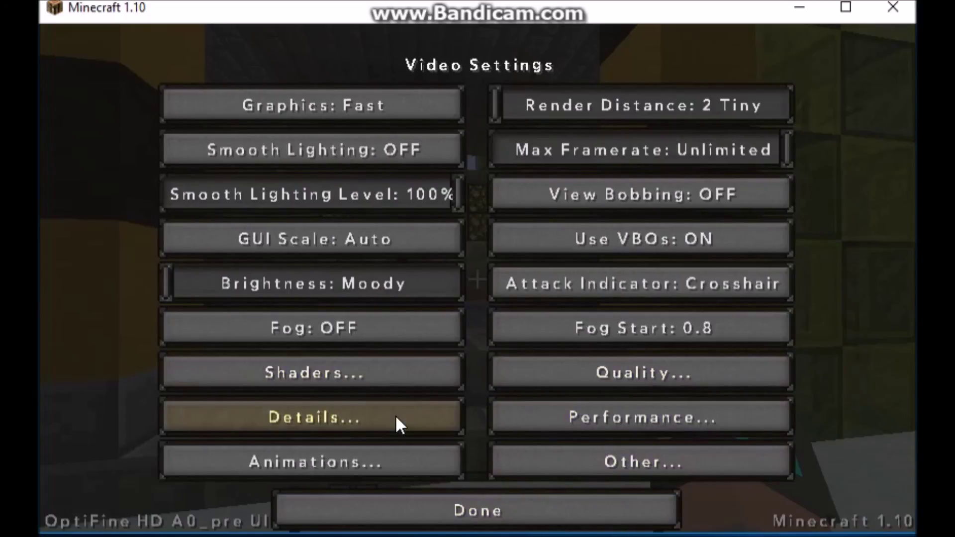
# Step: Turn all animations off in the animation settings and return to the main video settings
pyautogui.click(389, 452)
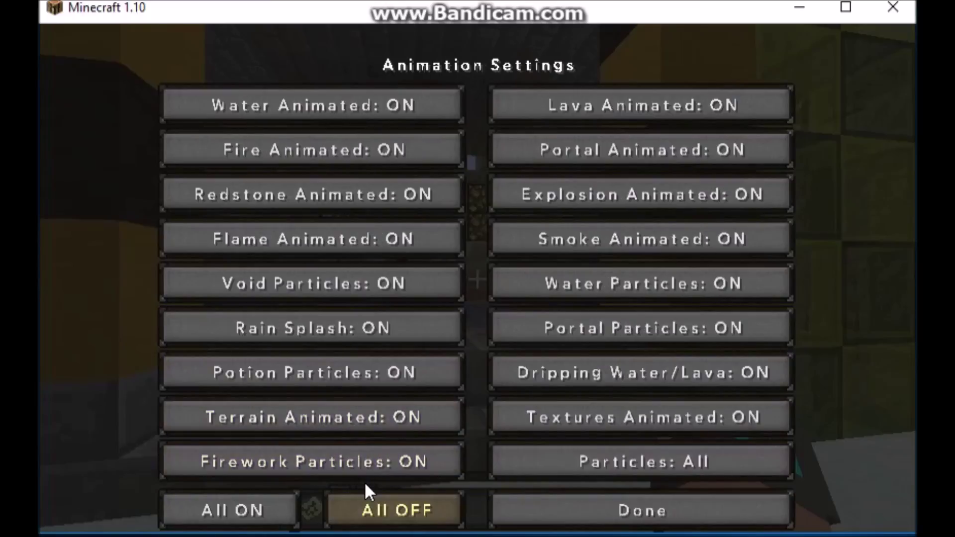
pyautogui.click(381, 508)
pyautogui.click(617, 507)
# Step: Turn Weather off in the other video settings and return to the main video settings
pyautogui.click(616, 450)
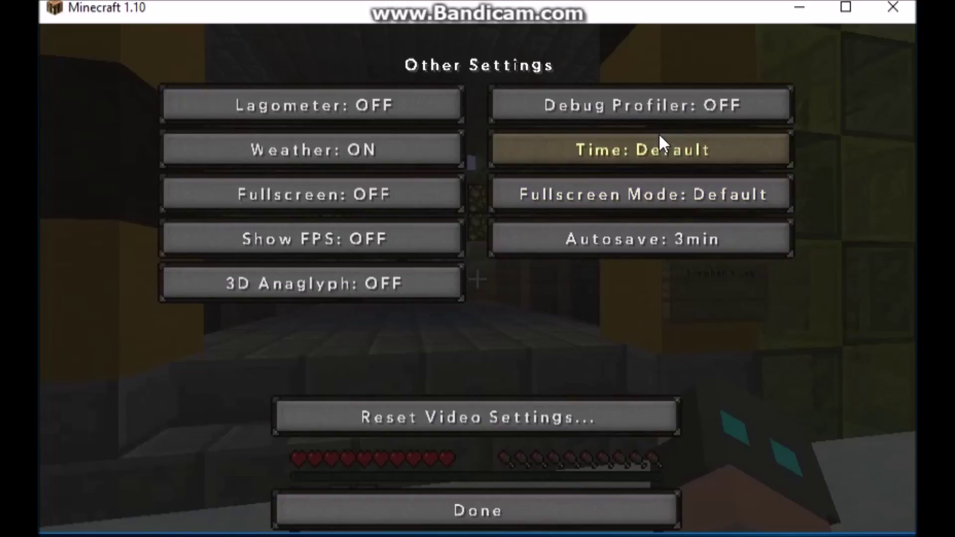
pyautogui.moveTo(671, 110)
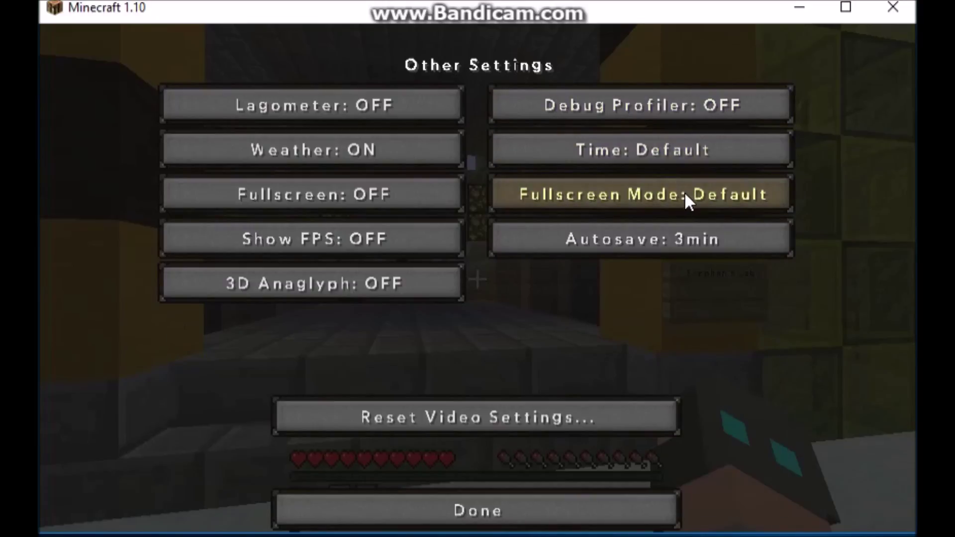
pyautogui.moveTo(685, 195)
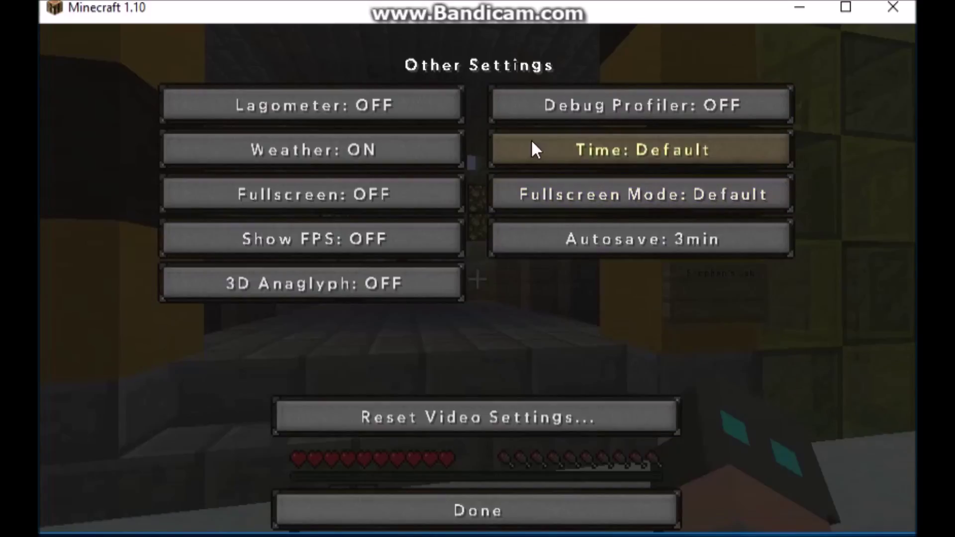
pyautogui.click(431, 146)
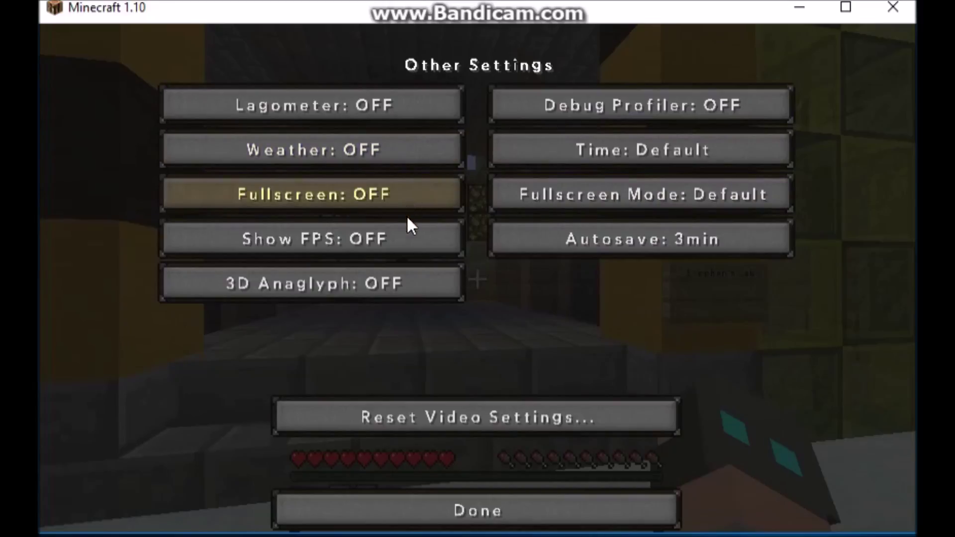
pyautogui.moveTo(408, 232)
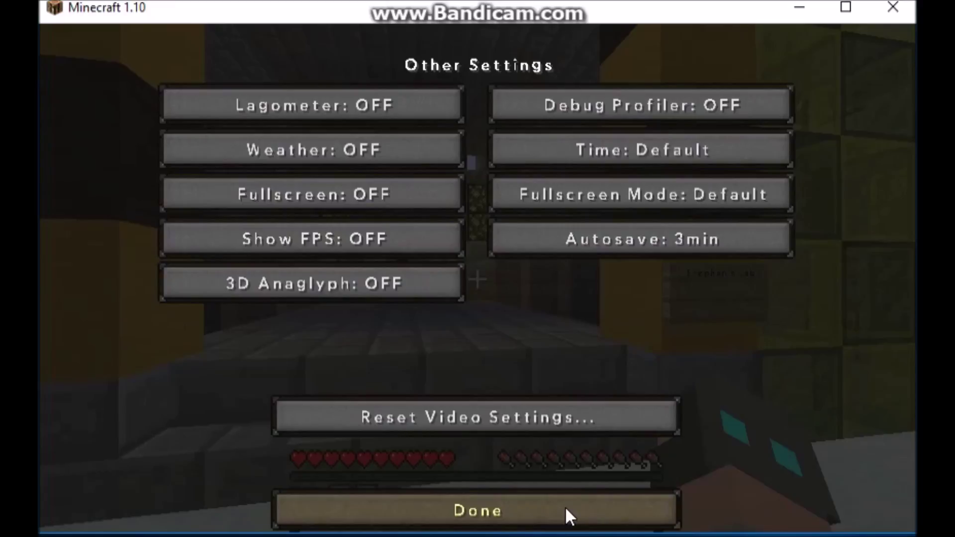
pyautogui.click(565, 511)
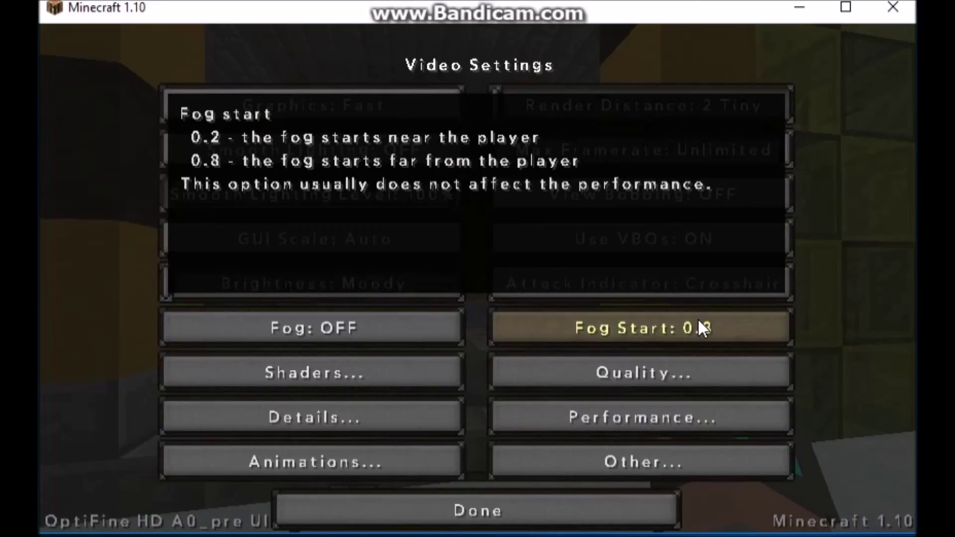
# Step: Review the other video settings once more, close all option screens and return to the game
pyautogui.click(657, 397)
pyautogui.click(573, 482)
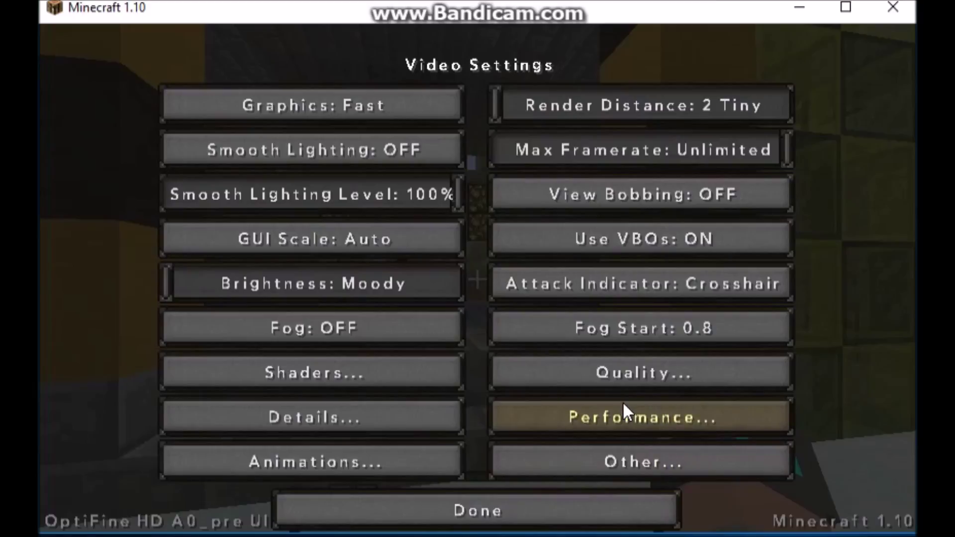
pyautogui.click(613, 447)
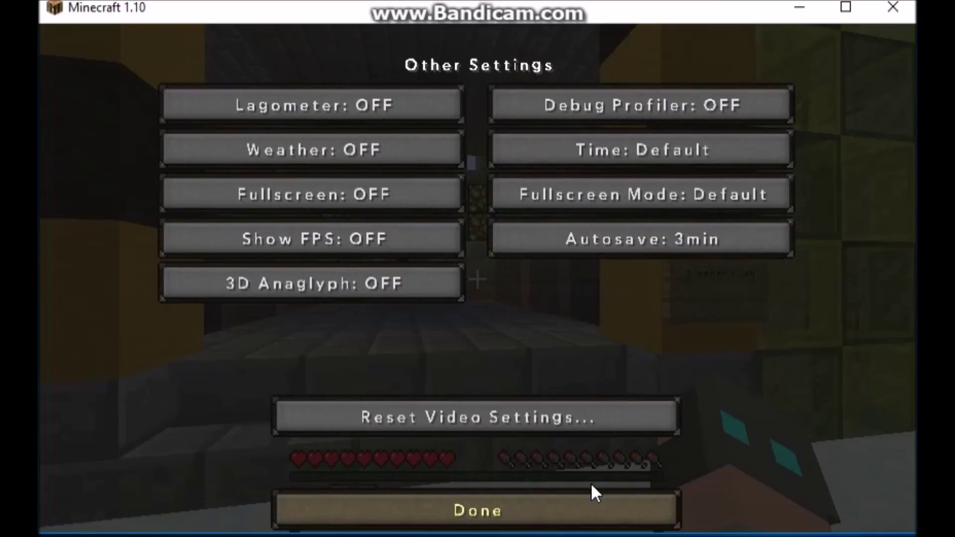
pyautogui.click(591, 484)
pyautogui.click(591, 484)
pyautogui.click(590, 482)
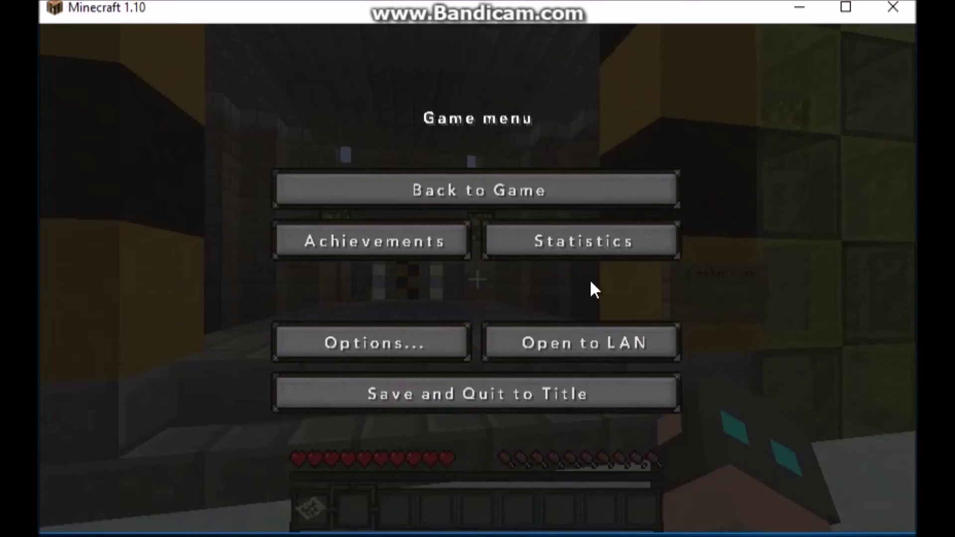
pyautogui.click(587, 188)
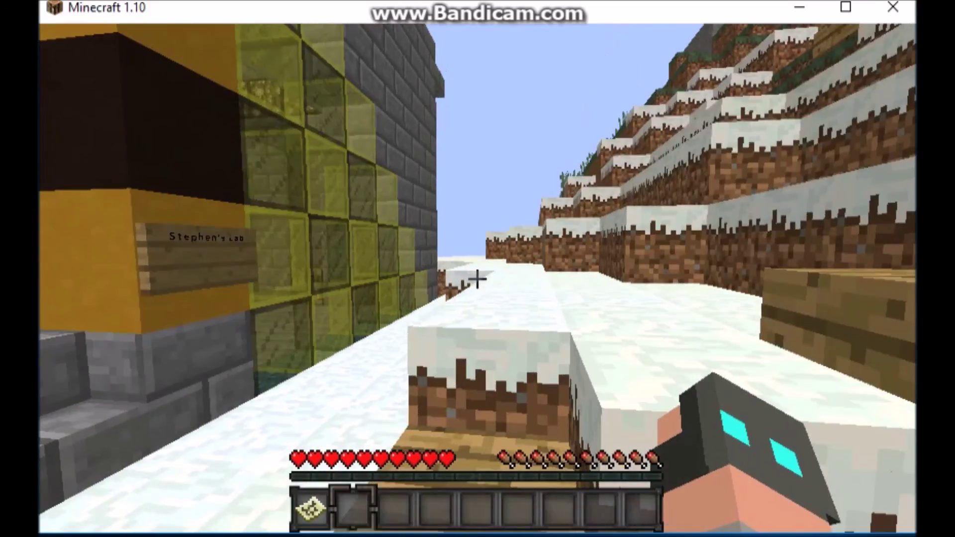
# Step: Walk along the snowy hillside, hold the map, and enter the stone brick building to check how smoothly the game runs
pyautogui.press('w')
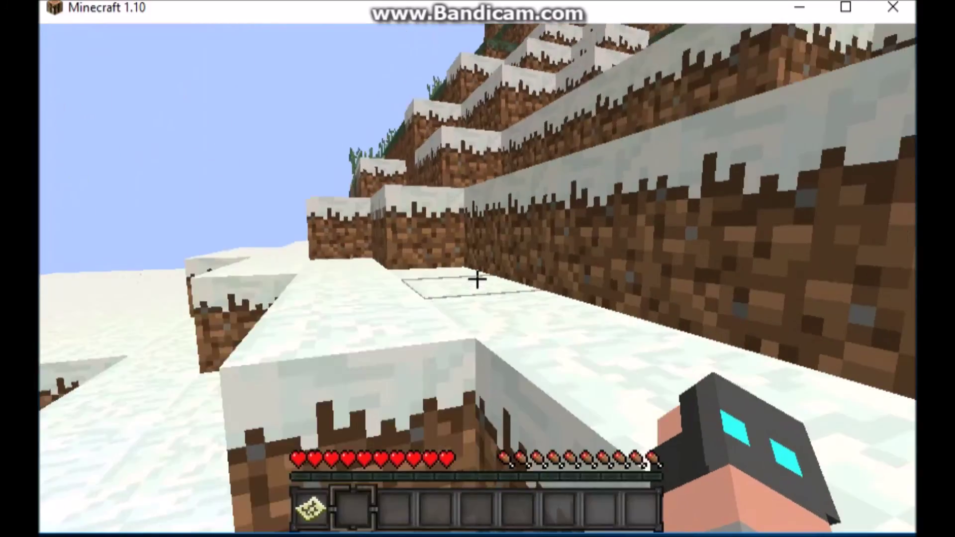
pyautogui.press('w')
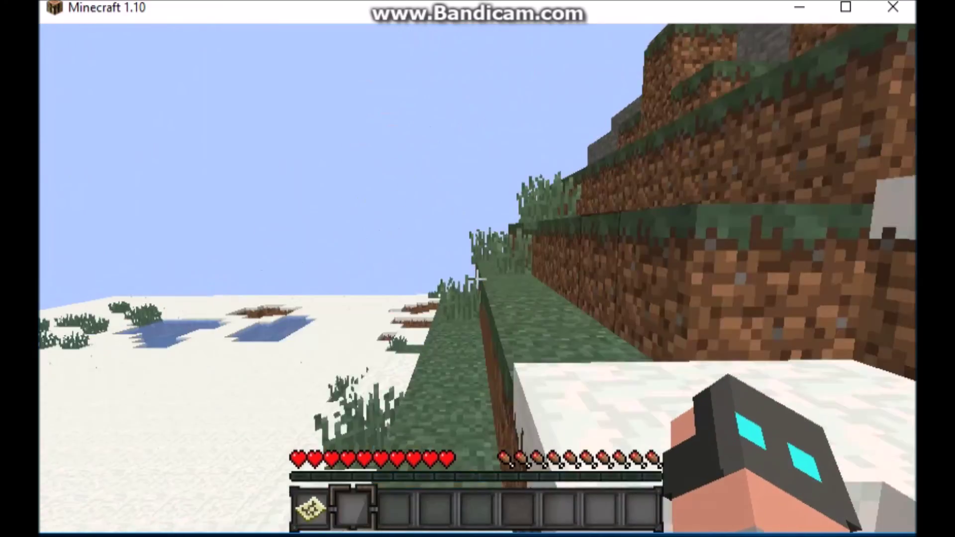
pyautogui.press('w')
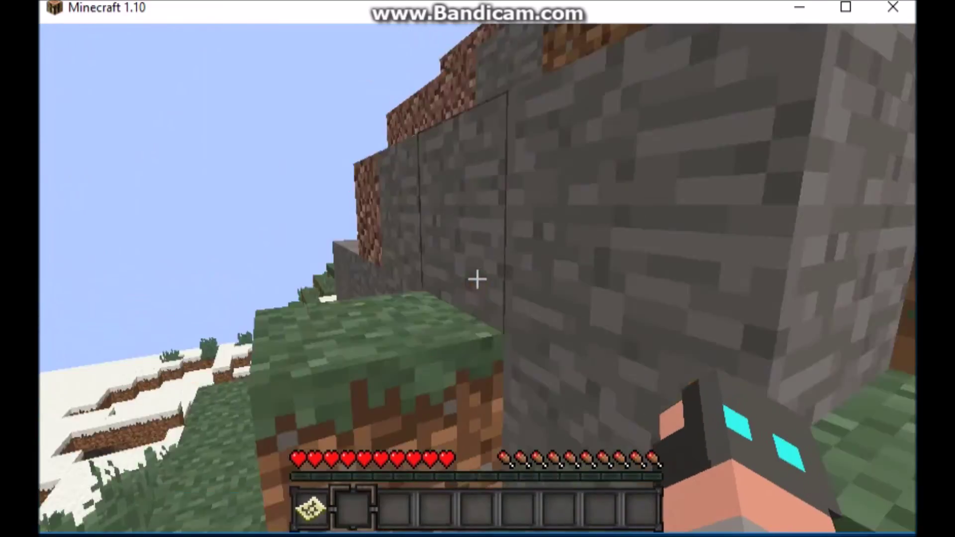
pyautogui.press('w')
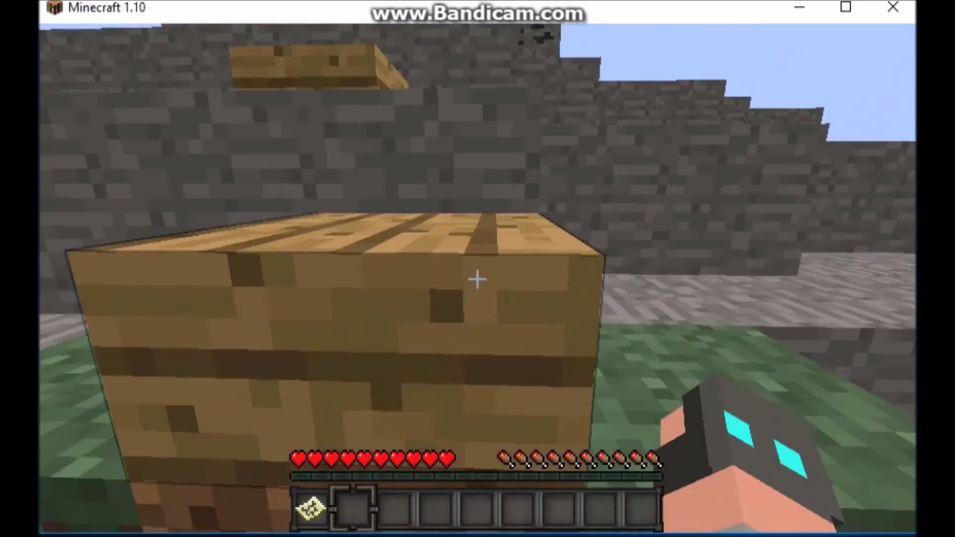
pyautogui.press('w')
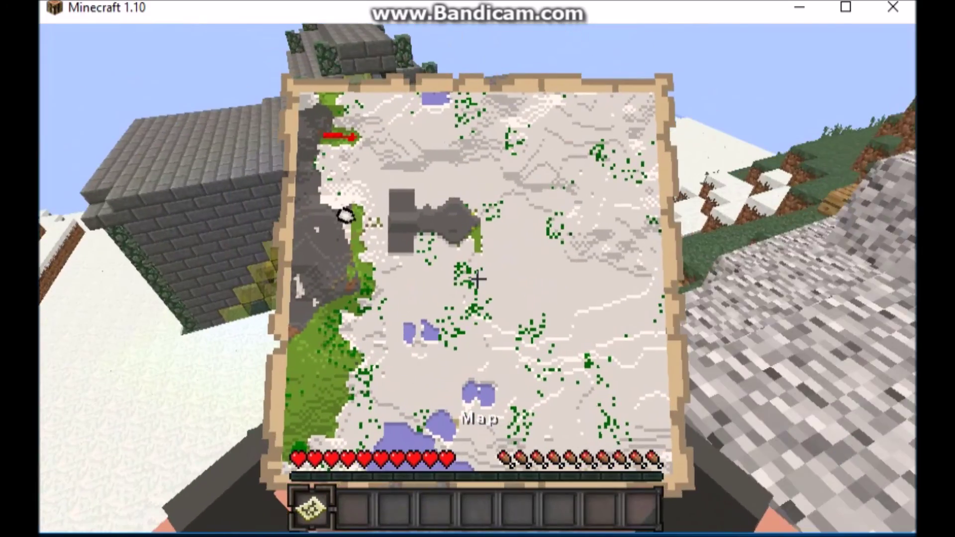
pyautogui.press('w')
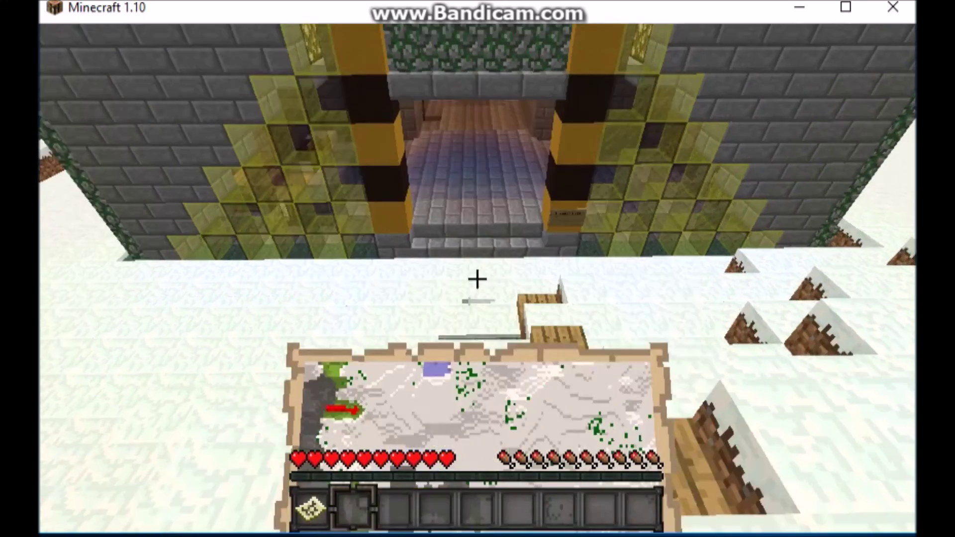
pyautogui.press('w')
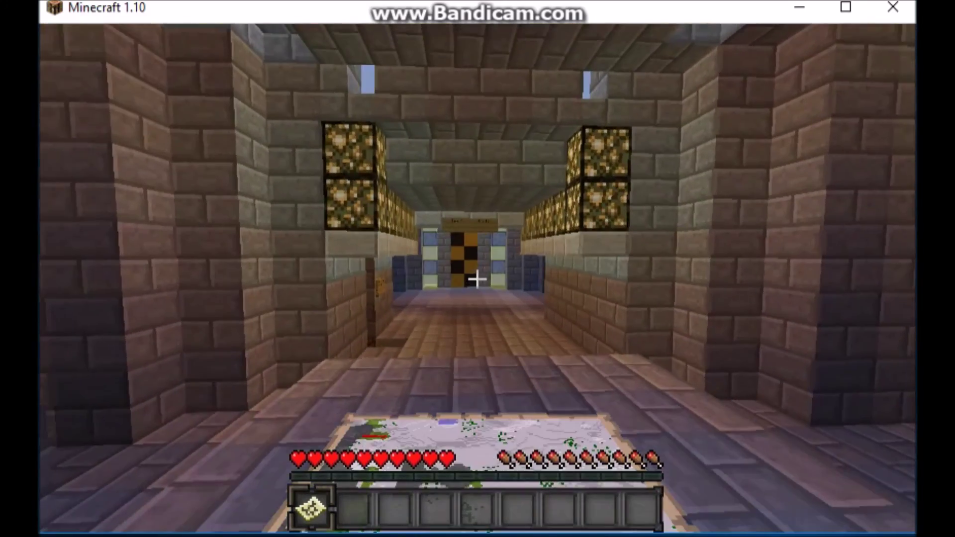
# Step: Show the debug overlay and check the frame rate while walking through the hall and descending the shaft to the lower corridor
pyautogui.press('F3')
pyautogui.press('w')
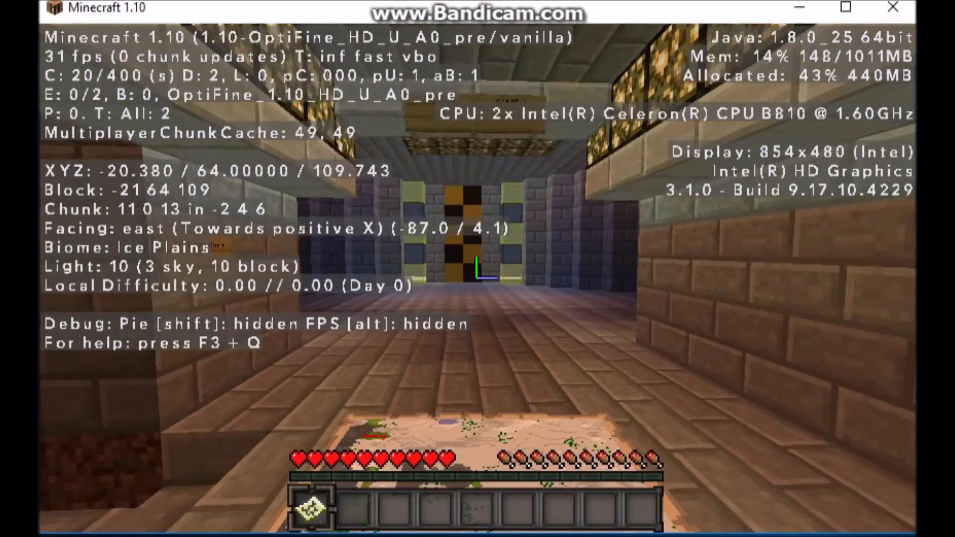
pyautogui.press('w')
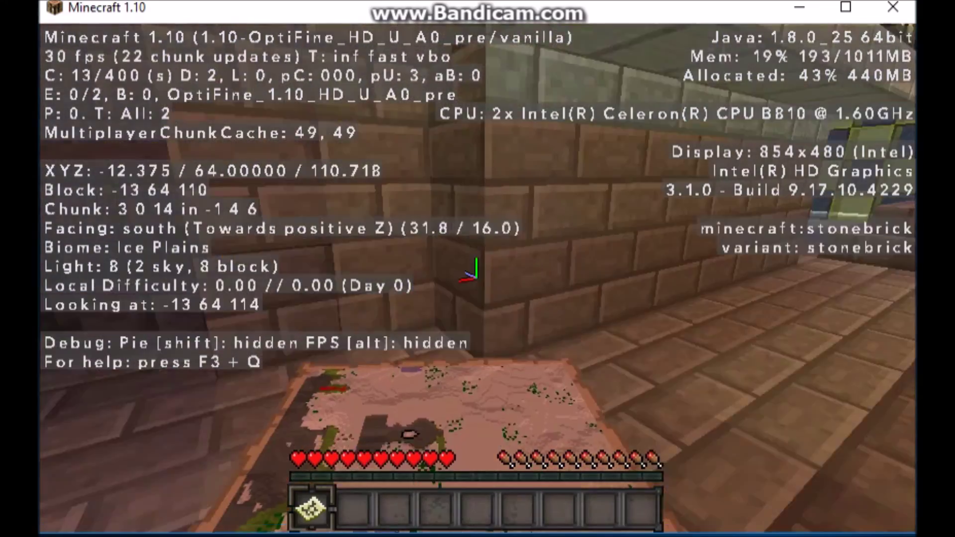
pyautogui.press('2')
pyautogui.press('w')
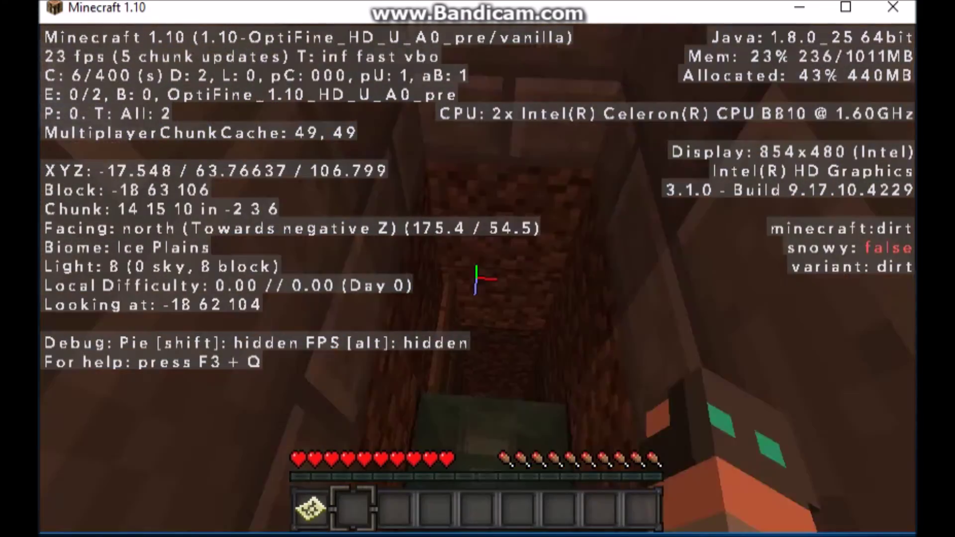
pyautogui.press('w')
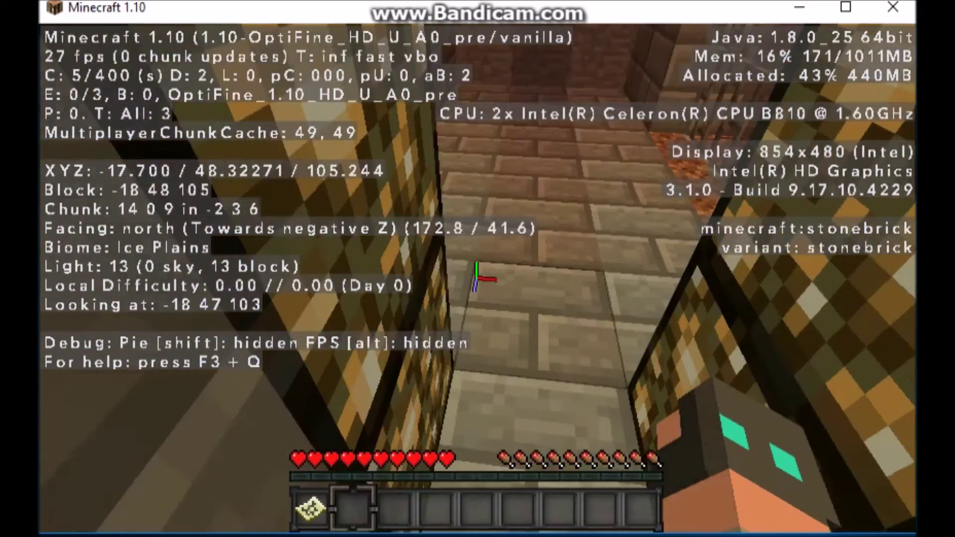
pyautogui.press('w')
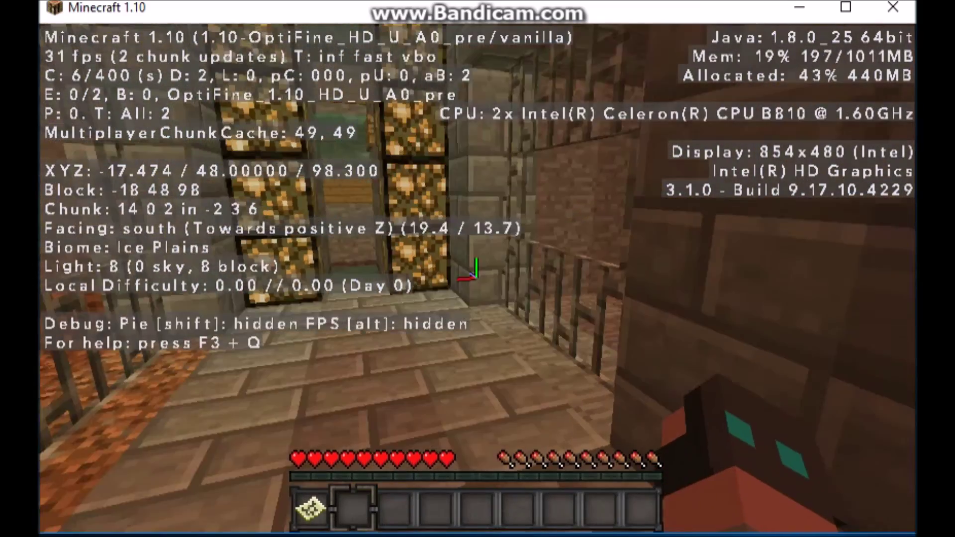
pyautogui.moveTo(478, 268)
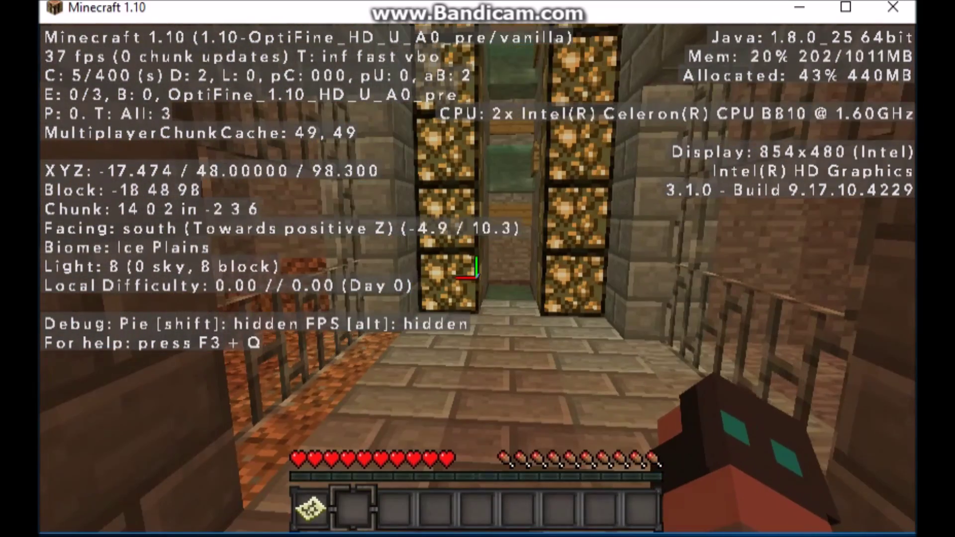
# Step: View the available and selected resource packs in the game options, and return to the game
pyautogui.press('Escape')
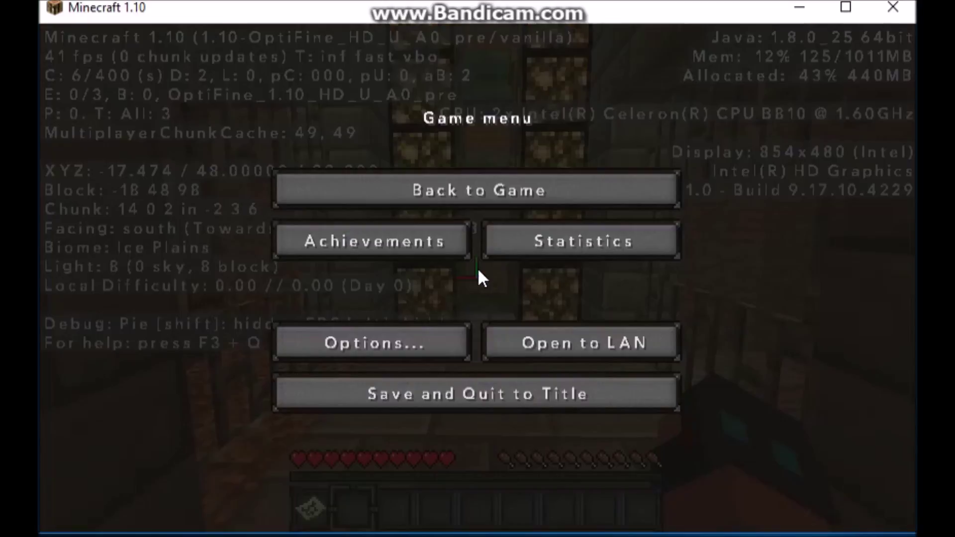
pyautogui.click(396, 334)
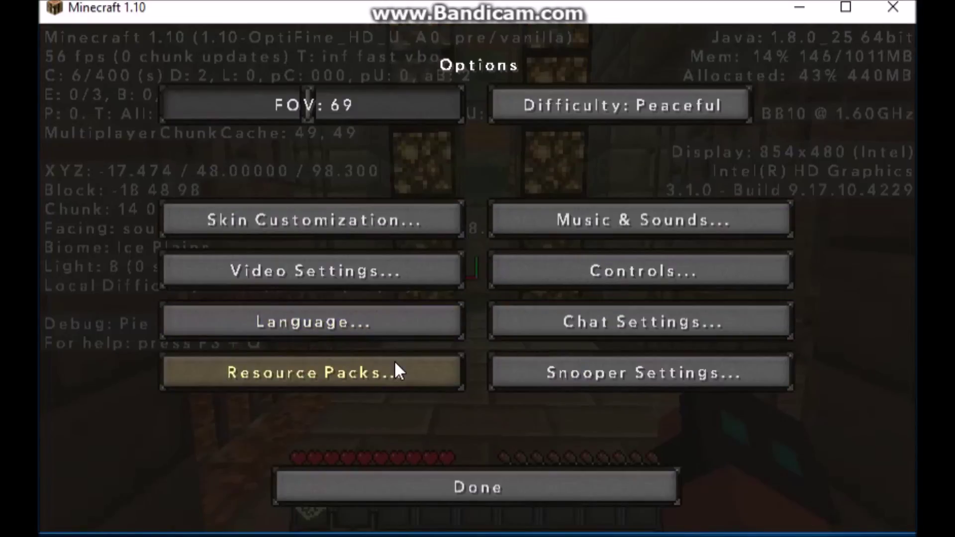
pyautogui.click(394, 368)
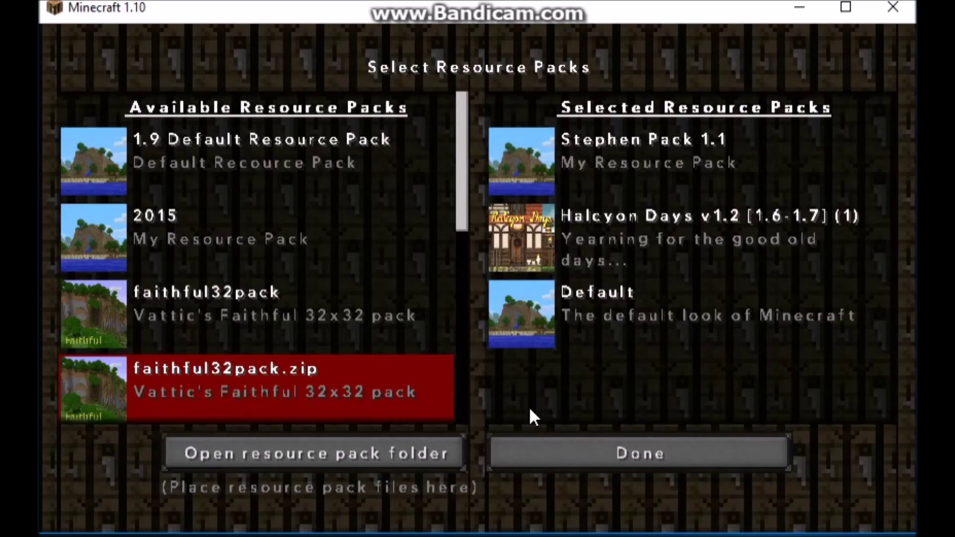
pyautogui.click(558, 452)
pyautogui.click(512, 486)
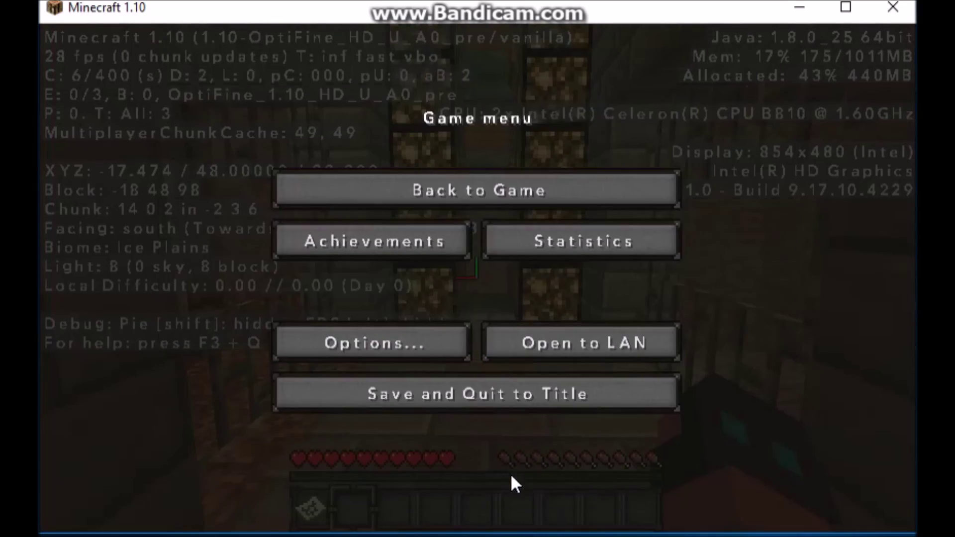
pyautogui.click(496, 215)
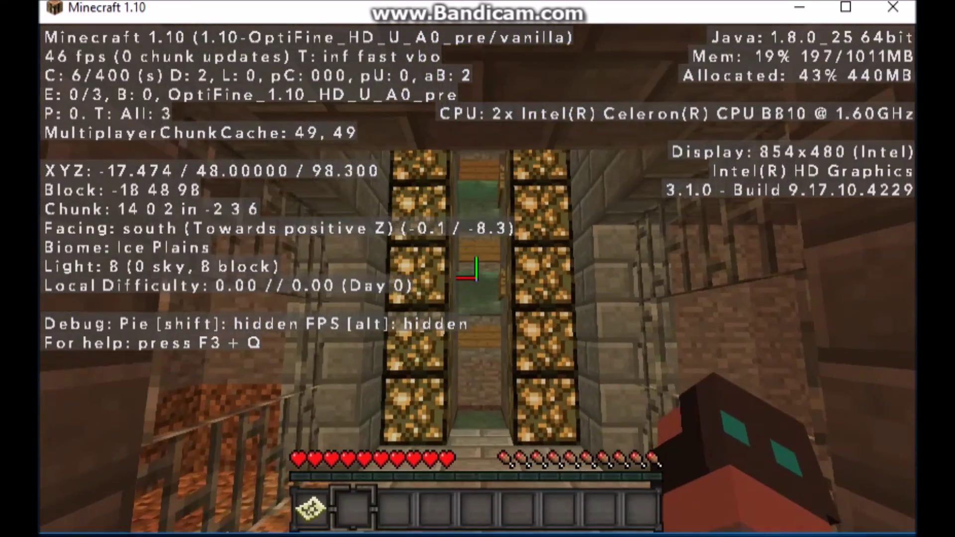
# Step: Swim up the water shaft and walk around the main hall while monitoring the frame rate in the debug overlay
pyautogui.press('w')
pyautogui.press('w')
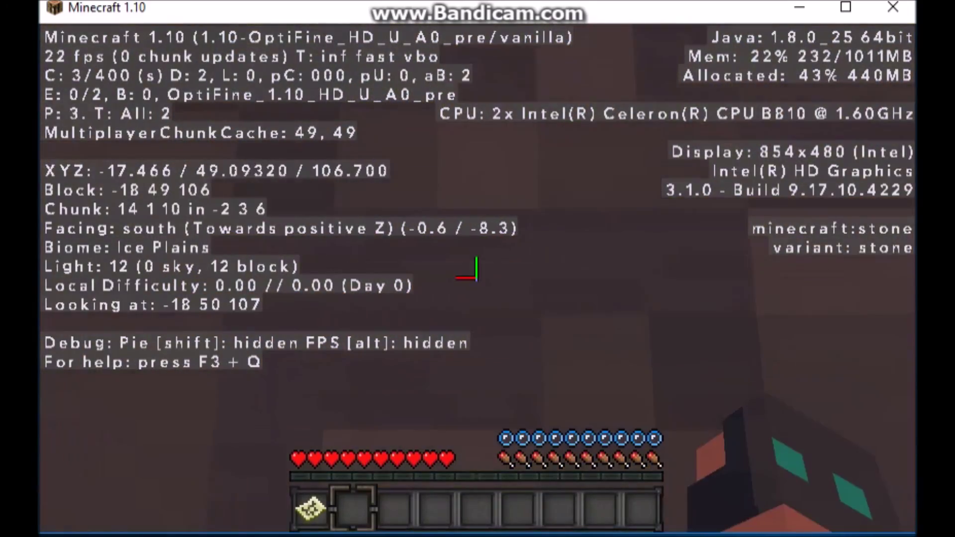
pyautogui.press('w')
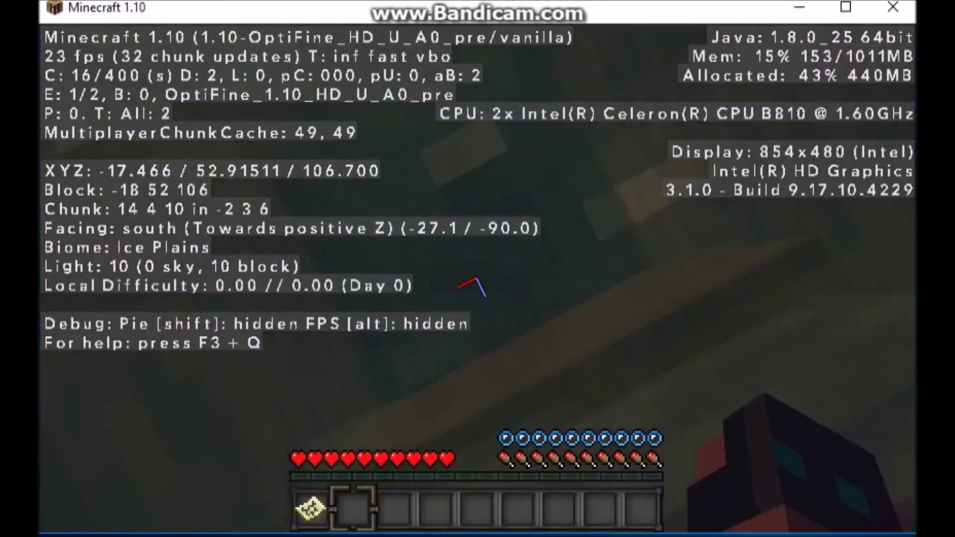
pyautogui.press('w')
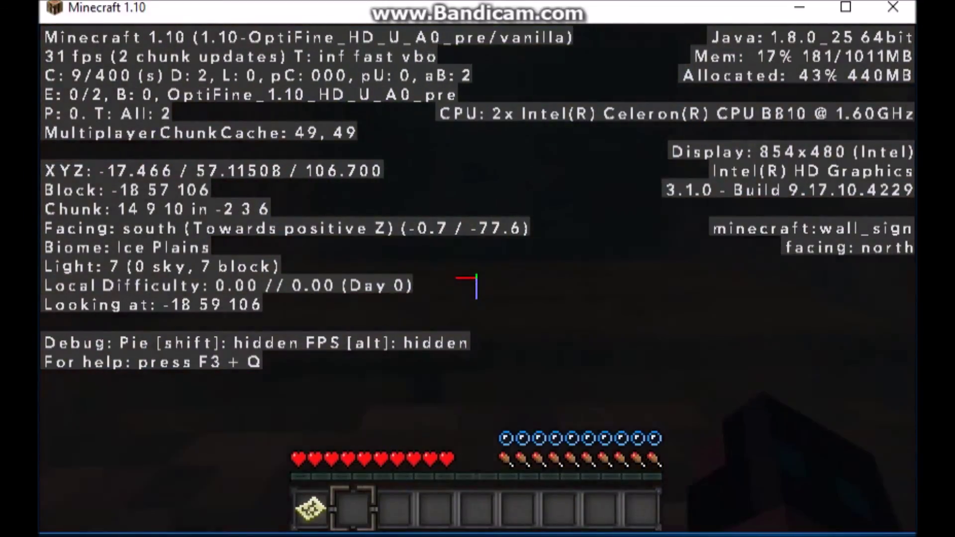
pyautogui.press('w')
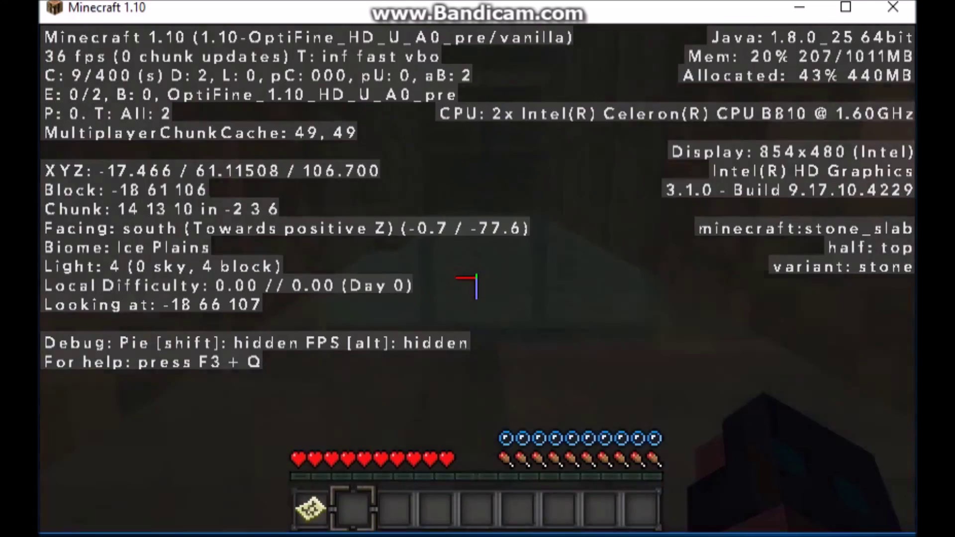
pyautogui.press('w')
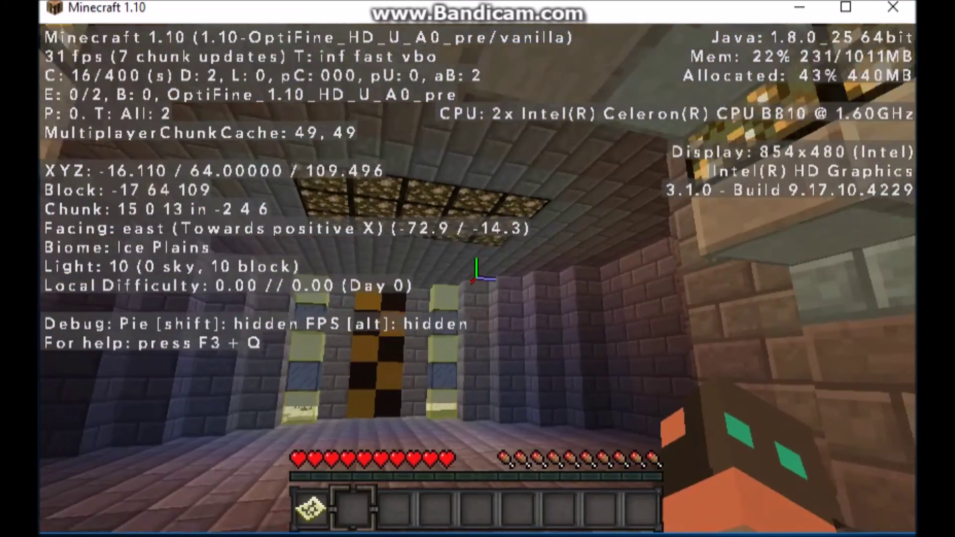
pyautogui.press('w')
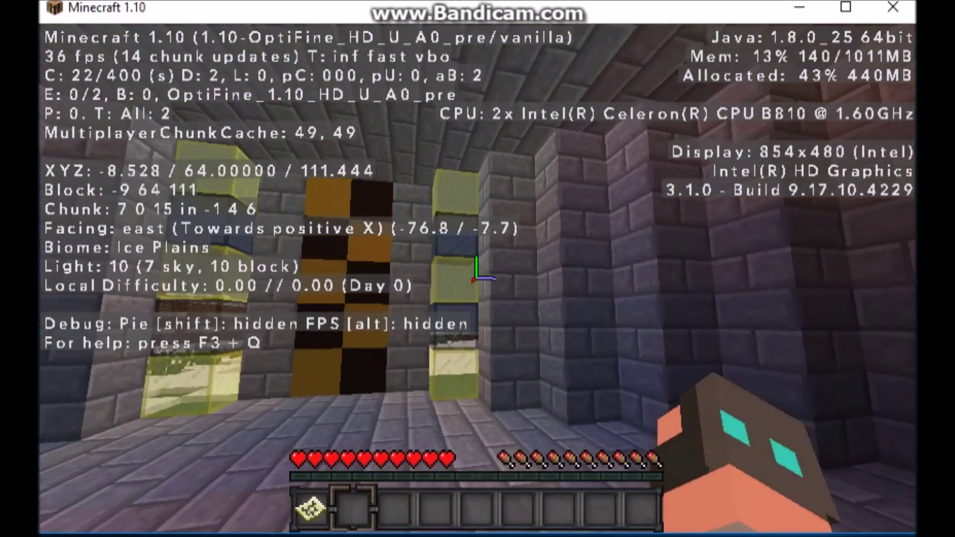
pyautogui.press('w')
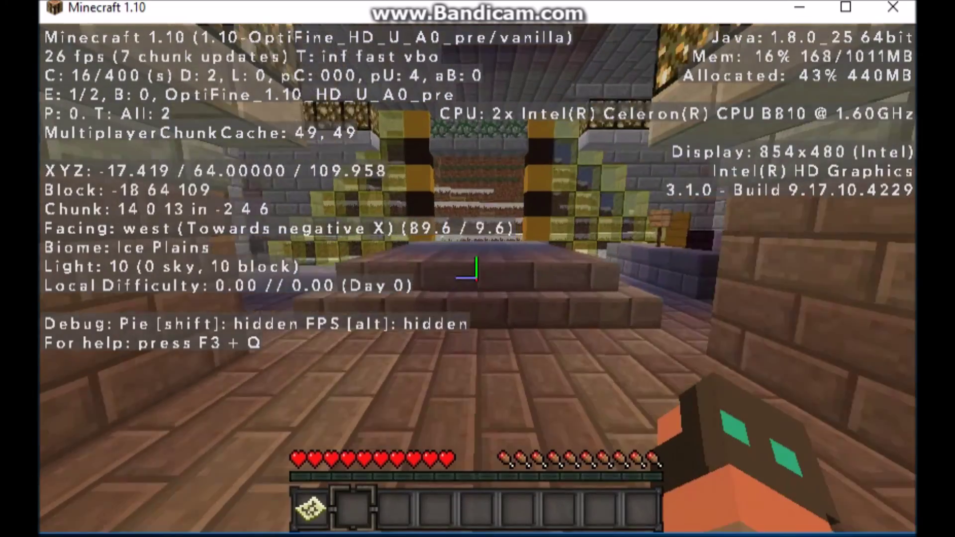
# Step: Walk west out of the main hall and up the snowy hillside while monitoring the frame rate in the debug overlay
pyautogui.press('w')
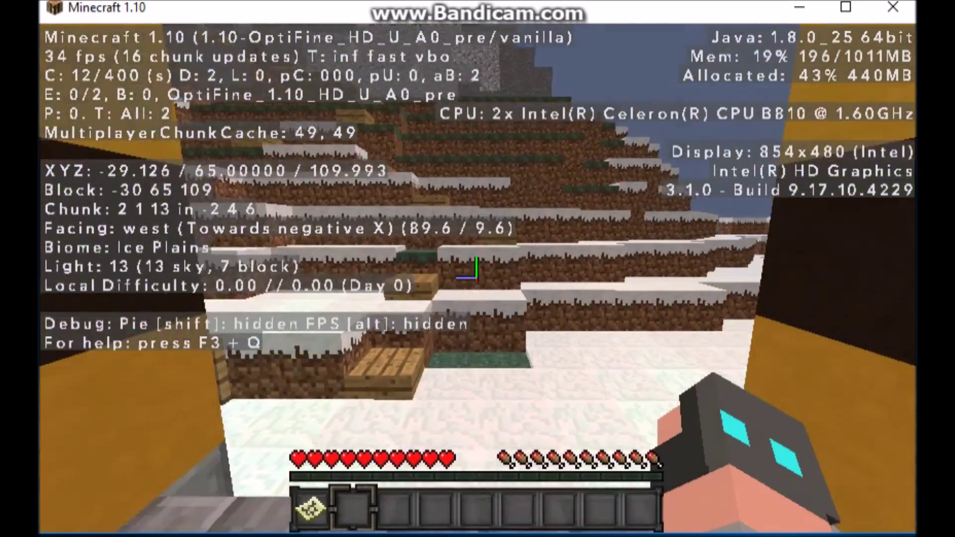
pyautogui.press('w')
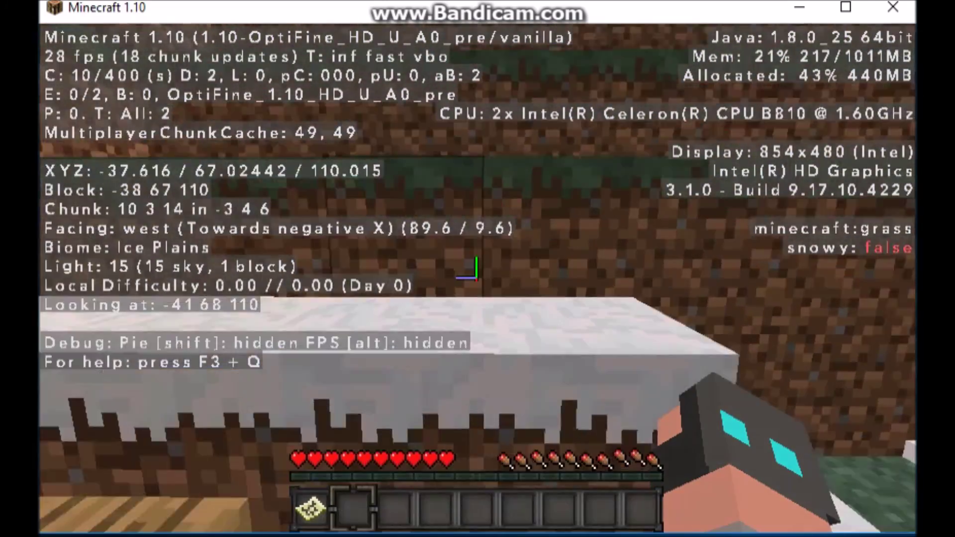
# Step: Turn View Bobbing on in the video settings and return to the game
pyautogui.press('Escape')
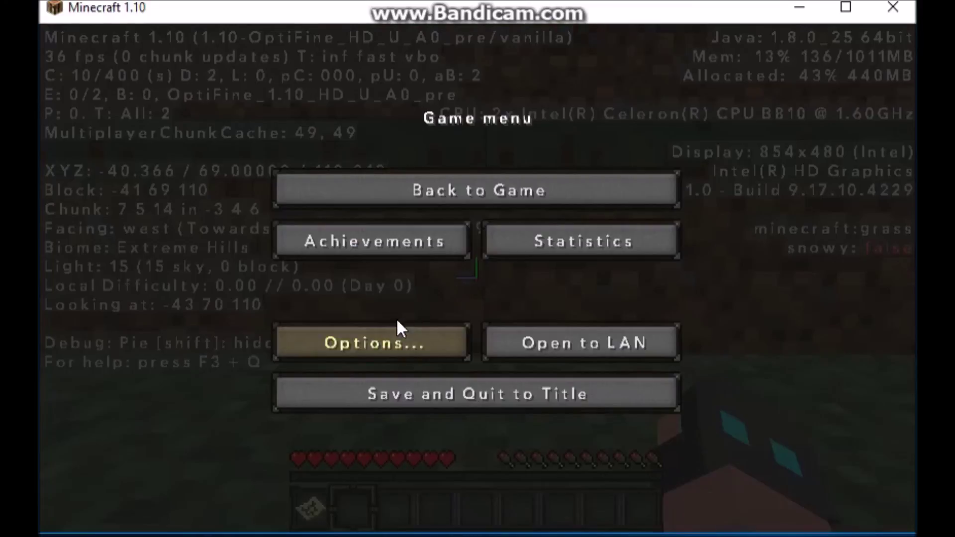
pyautogui.click(397, 324)
pyautogui.click(376, 263)
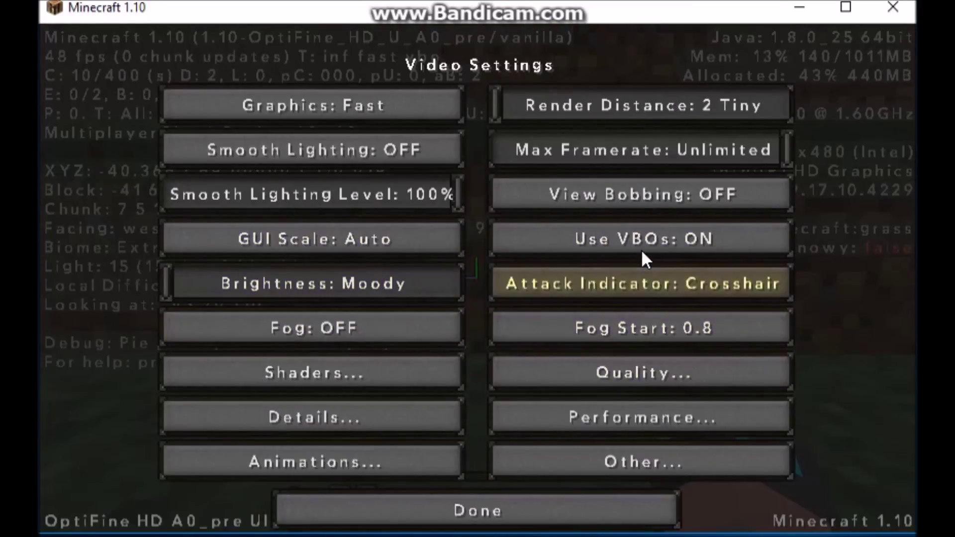
pyautogui.click(637, 189)
pyautogui.press('Escape')
# Step: Walk and jump across the snowy slope toward the stone cliff while checking the frame rate with the debug overlay shown
pyautogui.press('w')
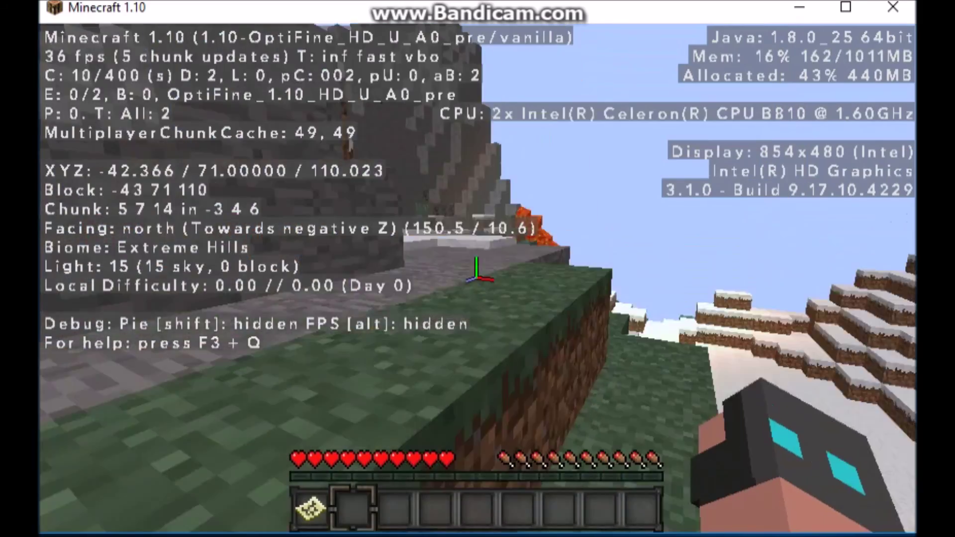
pyautogui.press('w')
pyautogui.press('space')
pyautogui.press('w')
pyautogui.press('space')
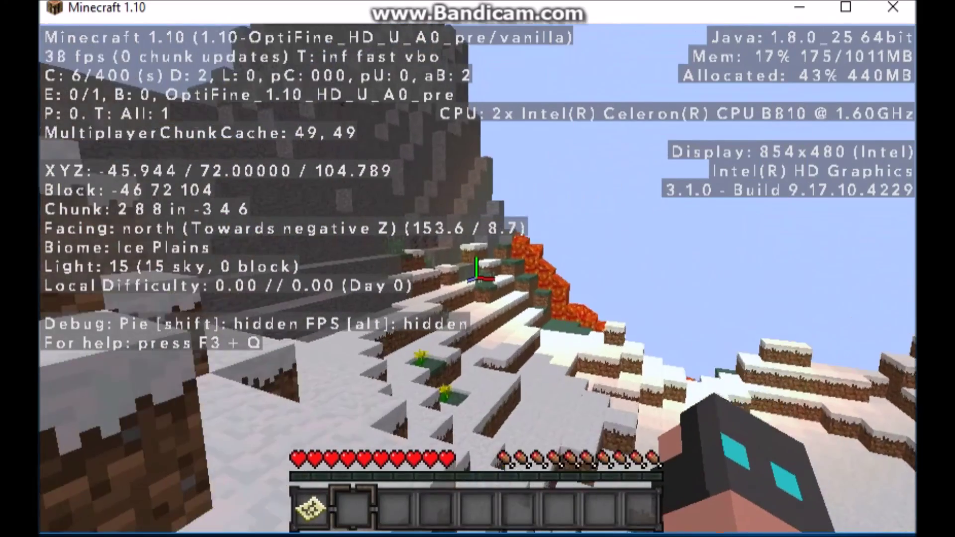
pyautogui.press('w')
pyautogui.press('space')
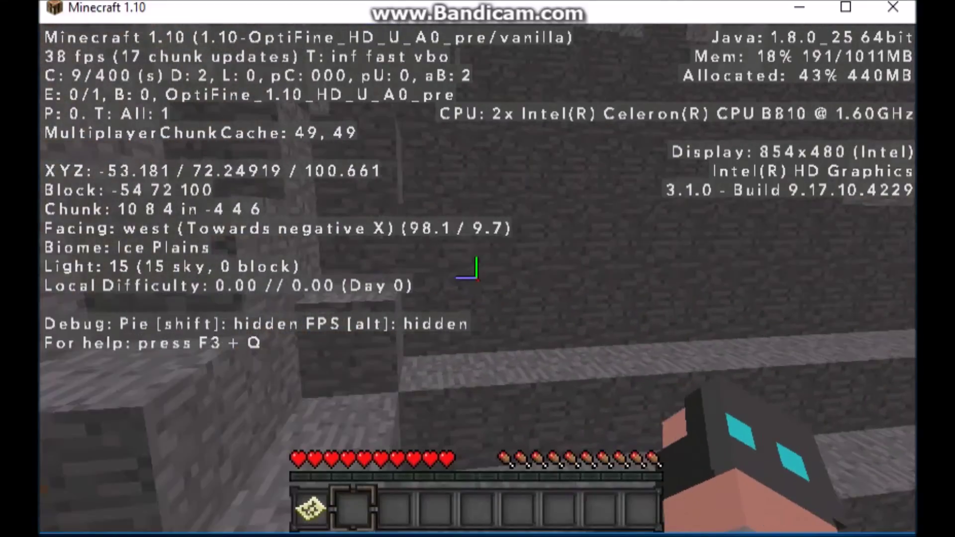
# Step: Climb the stone ledges to the gravel plateau while watching the frame rate and chunk updates in the debug overlay
pyautogui.press('w')
pyautogui.press('space')
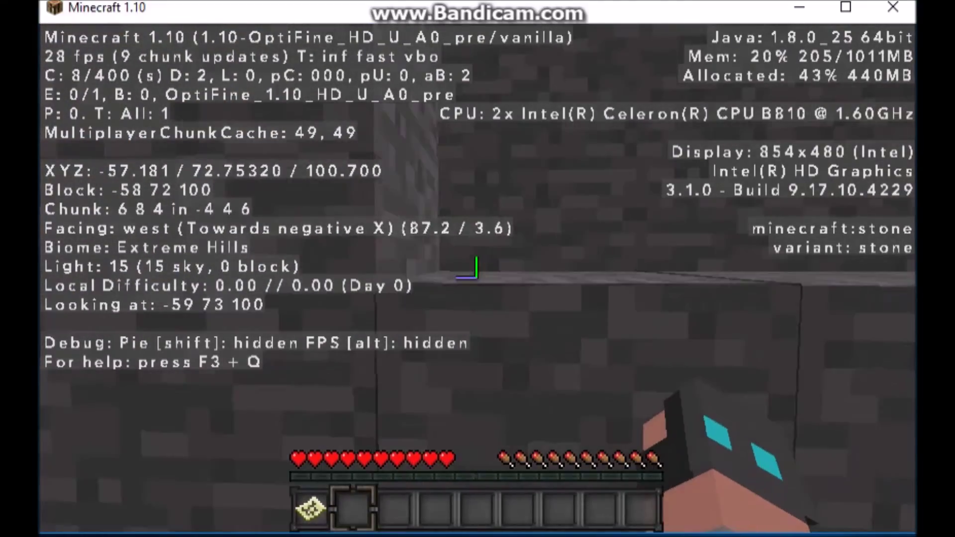
pyautogui.press('space')
pyautogui.press('w')
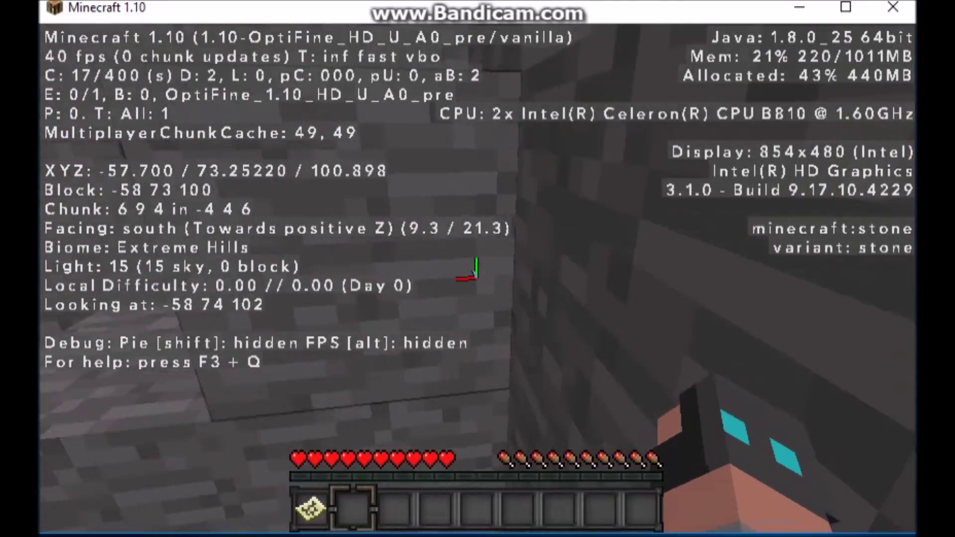
pyautogui.press('w')
pyautogui.press('space')
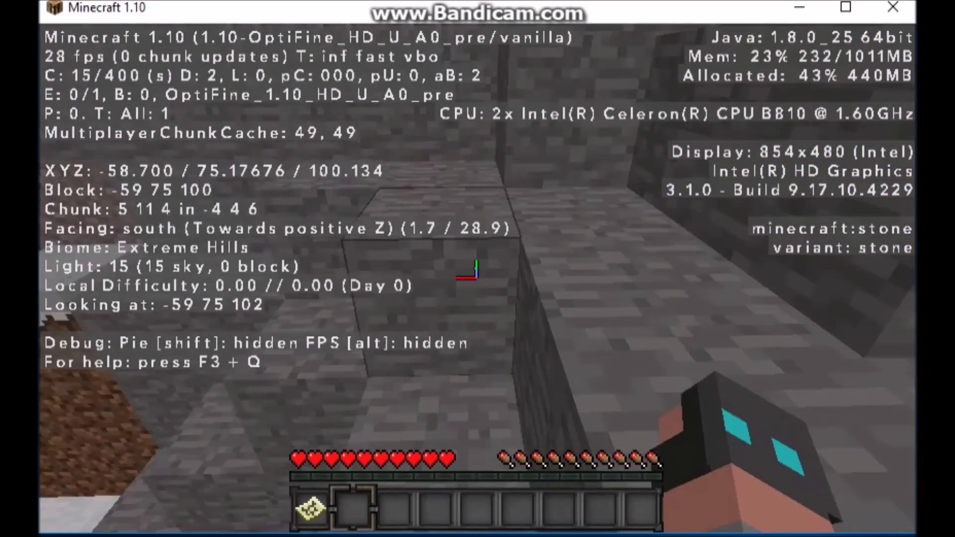
pyautogui.press('space')
pyautogui.press('w')
pyautogui.press('space')
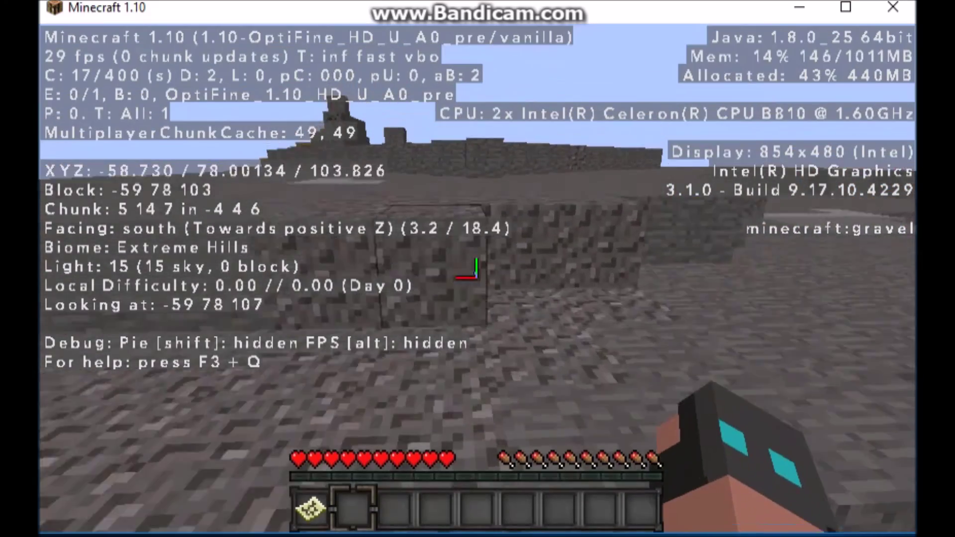
pyautogui.press('w')
pyautogui.press('space')
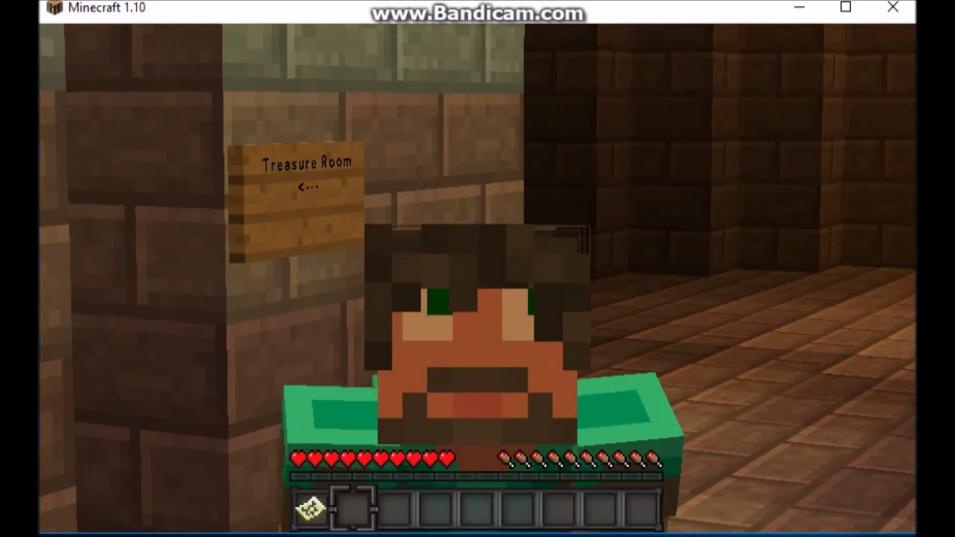
pyautogui.press('Escape')
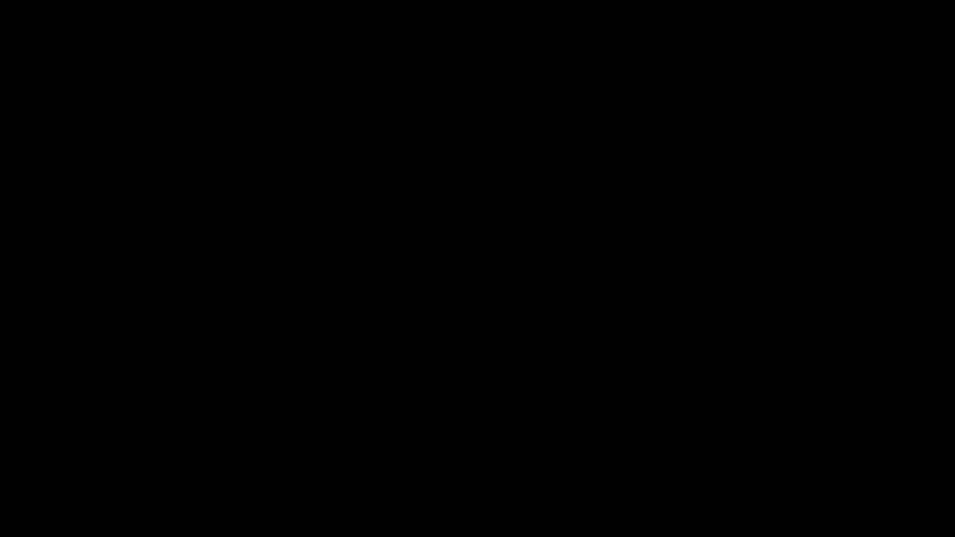